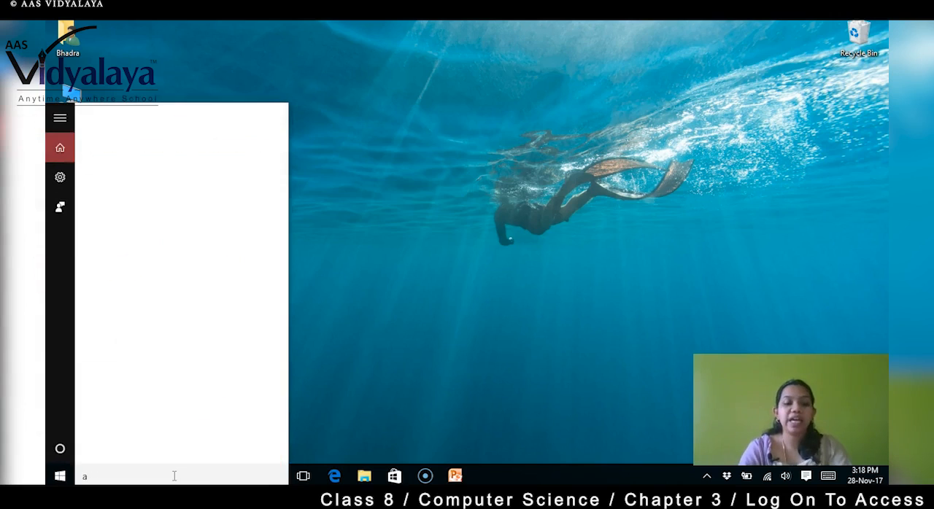
# Step: Launch Microsoft Access 2010 and choose the Events sample template for a new database
pyautogui.write('acc')
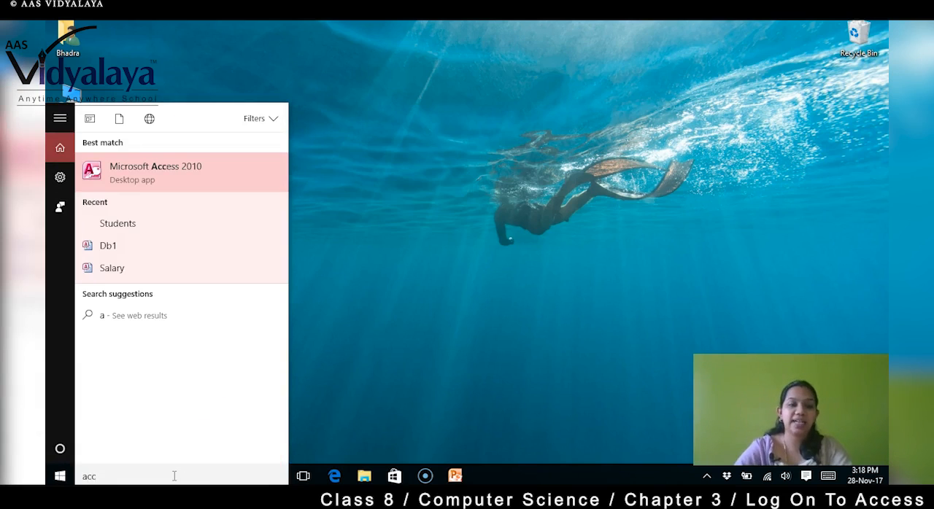
pyautogui.click(197, 175)
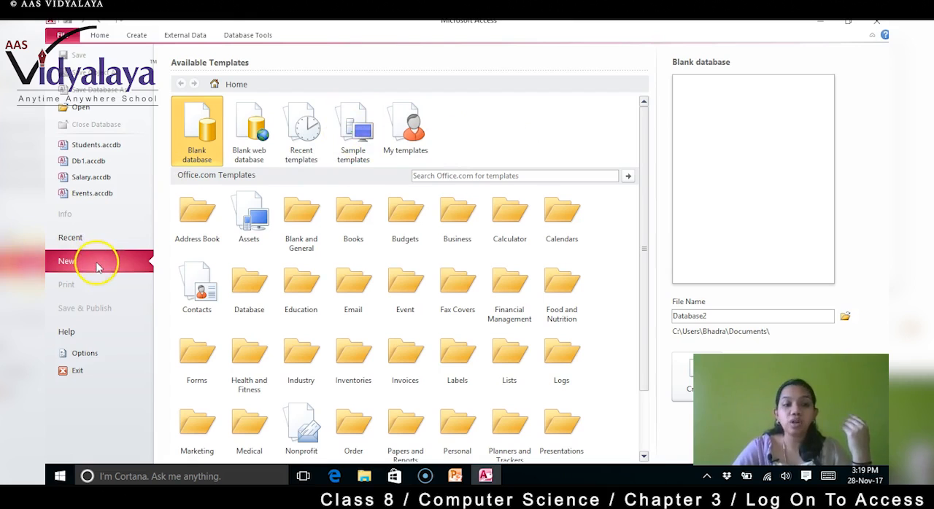
pyautogui.click(359, 149)
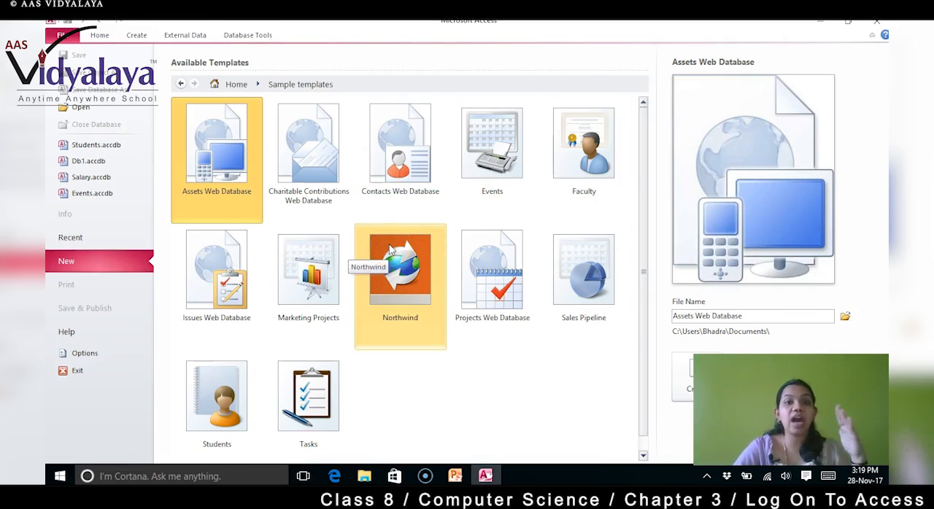
pyautogui.click(503, 163)
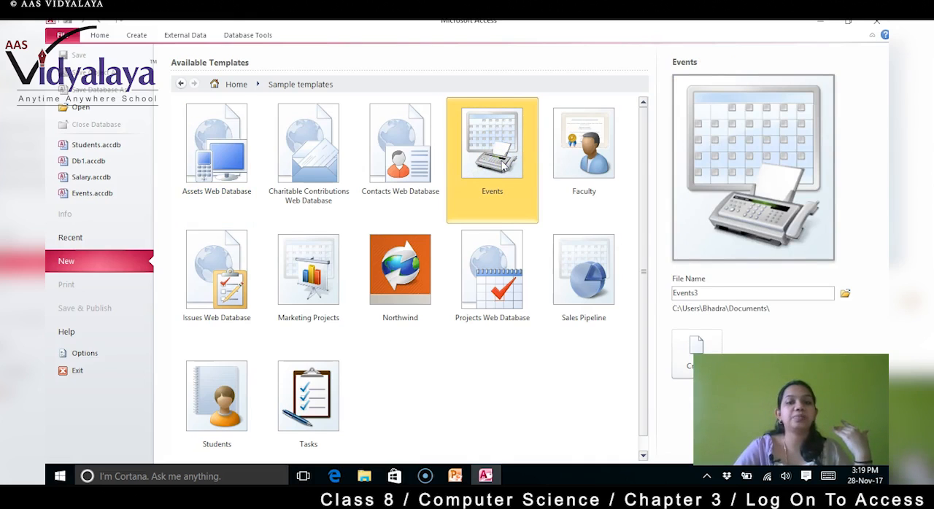
# Step: Create the database under the file name Exercise1 and enable its disabled content
pyautogui.doubleClick(685, 292)
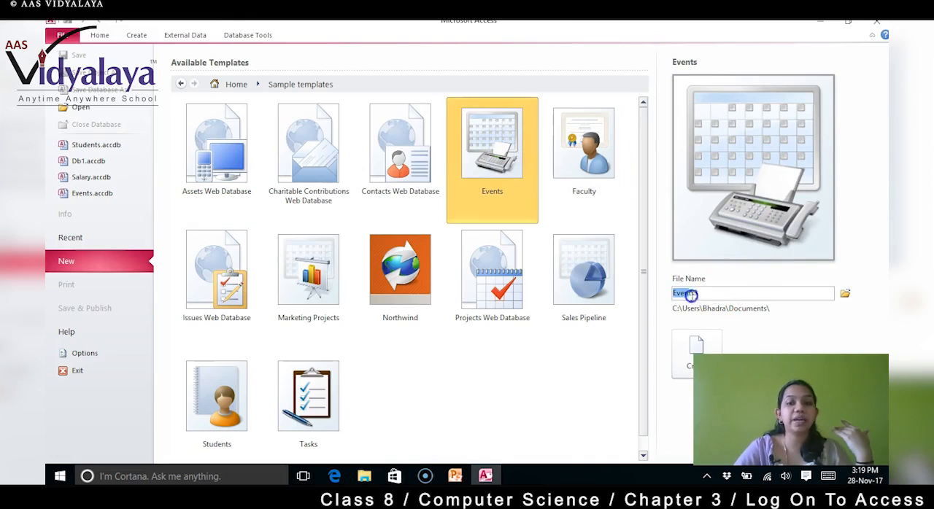
pyautogui.moveTo(722, 293); pyautogui.dragTo(674, 295)
pyautogui.press('BackSpace')
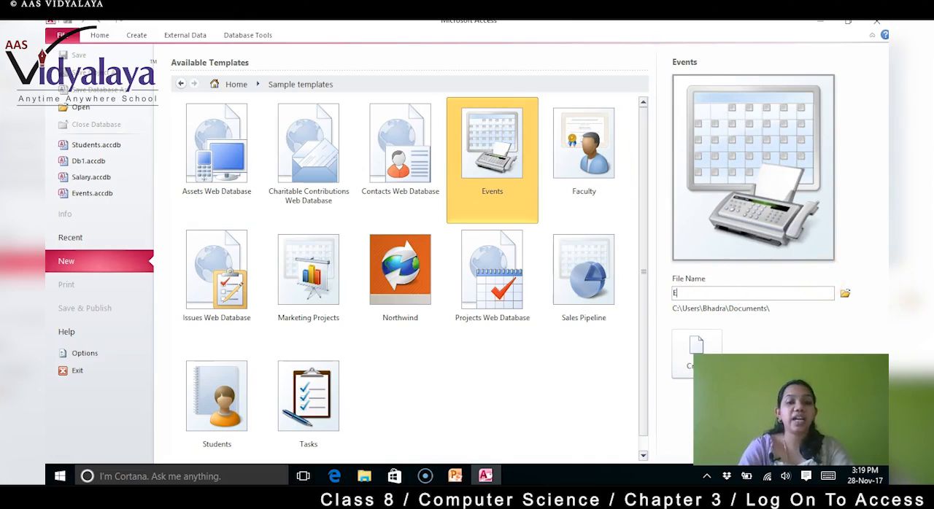
pyautogui.write('x')
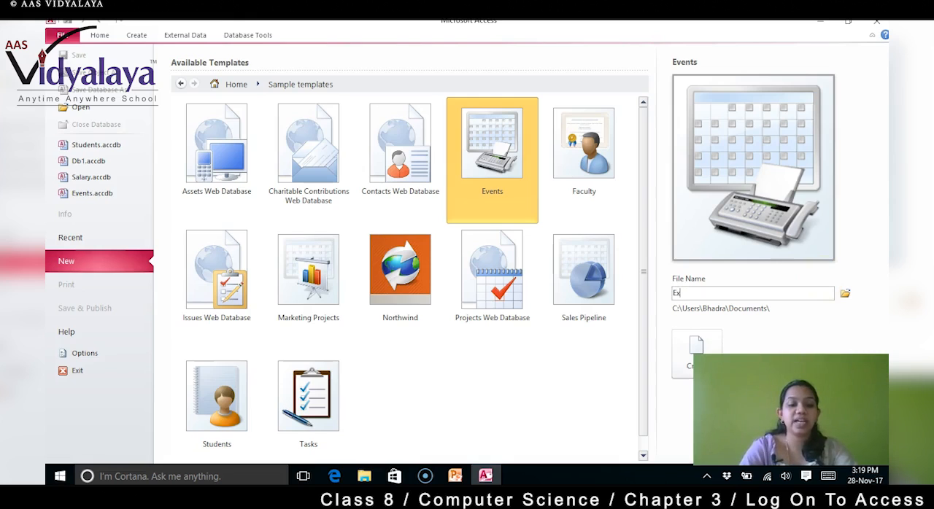
pyautogui.write('ercise1')
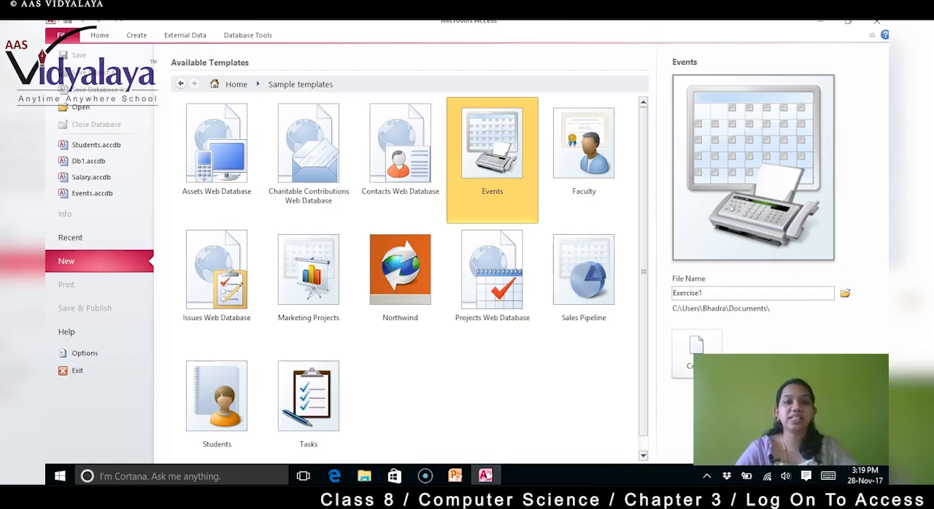
pyautogui.click(696, 354)
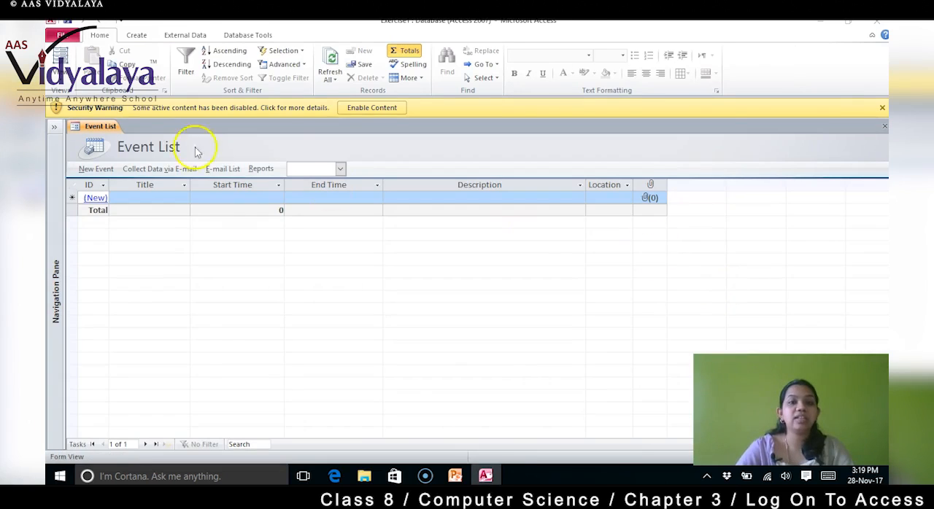
pyautogui.click(372, 108)
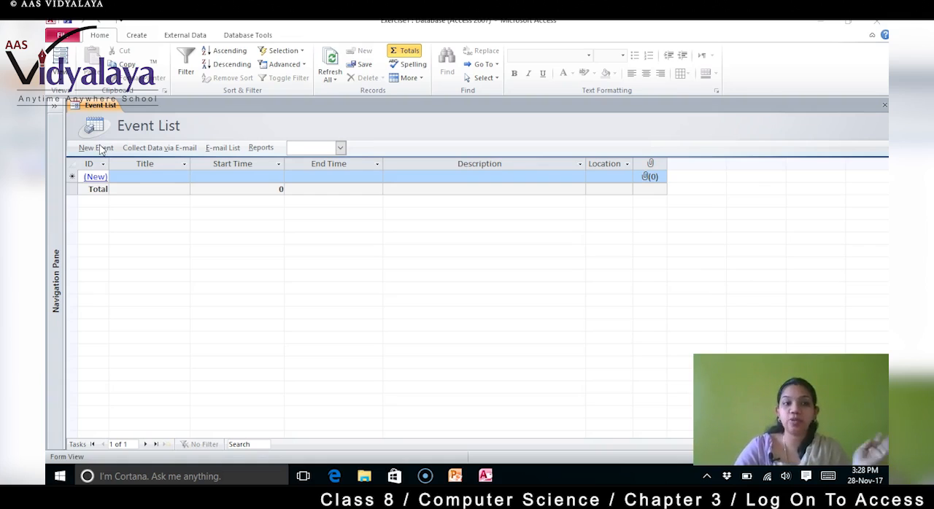
# Step: Start a new event with the title "School day function" and the location "School"
pyautogui.click(95, 179)
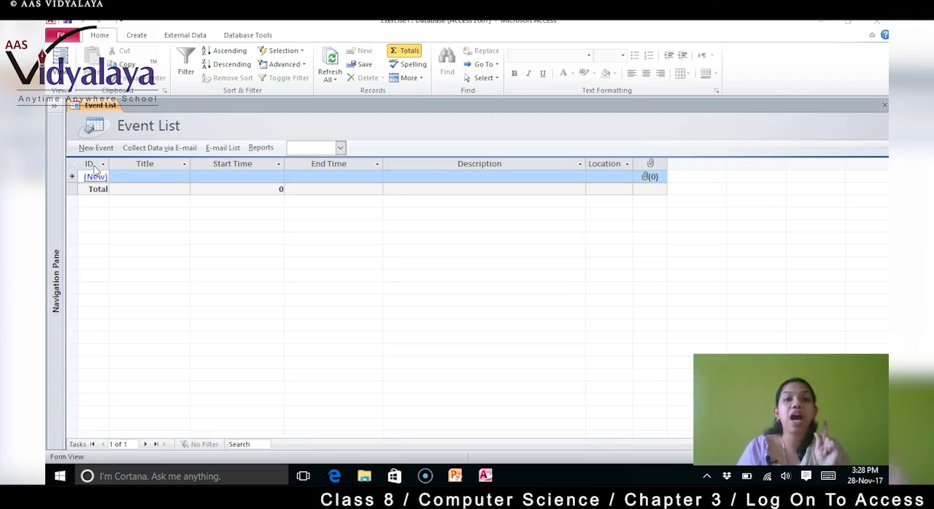
pyautogui.click(98, 149)
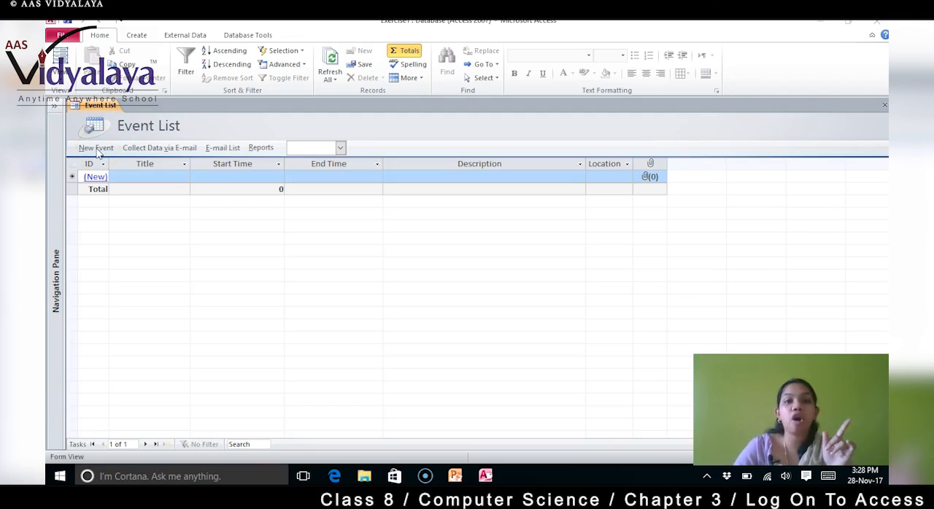
pyautogui.click(98, 148)
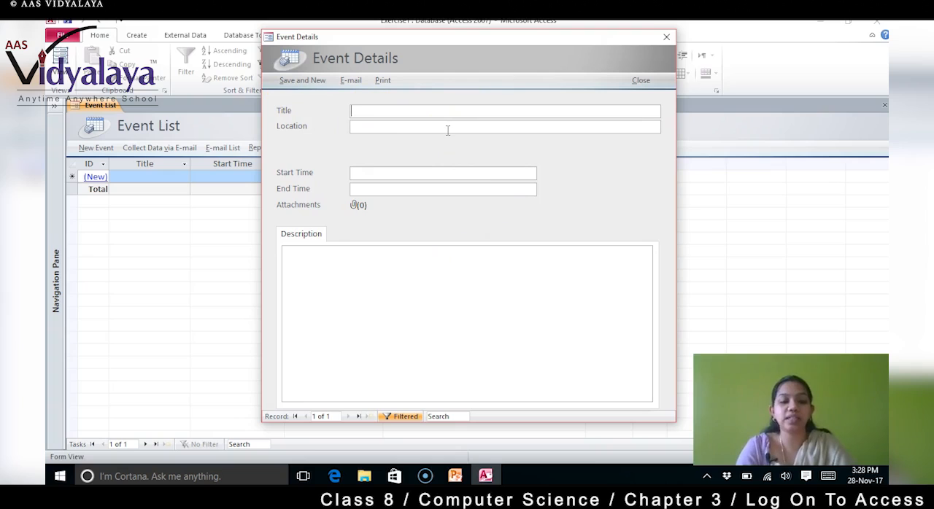
pyautogui.write('School day fu')
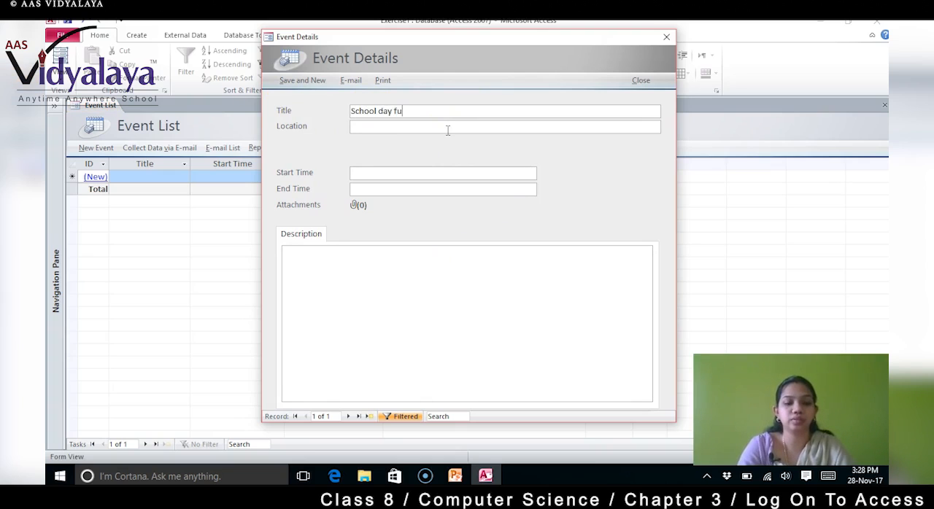
pyautogui.write('nction')
pyautogui.click(447, 129)
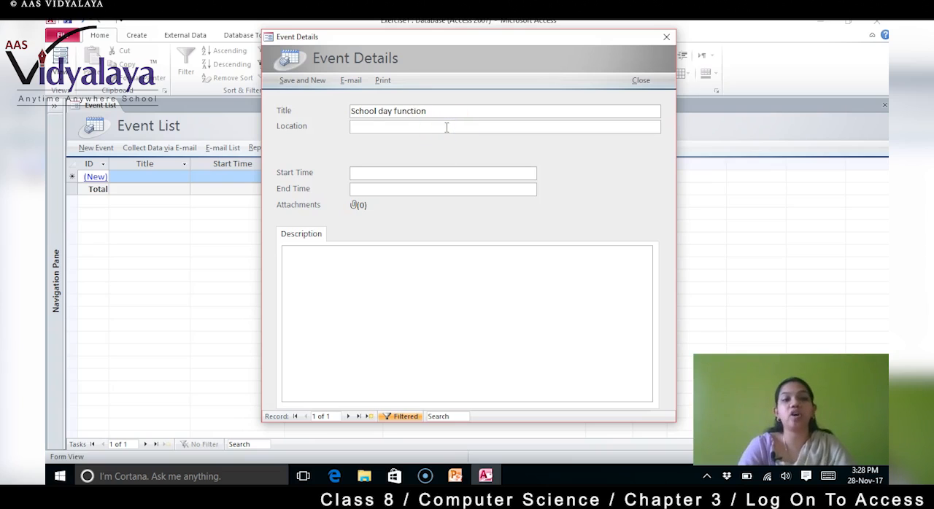
pyautogui.write('School')
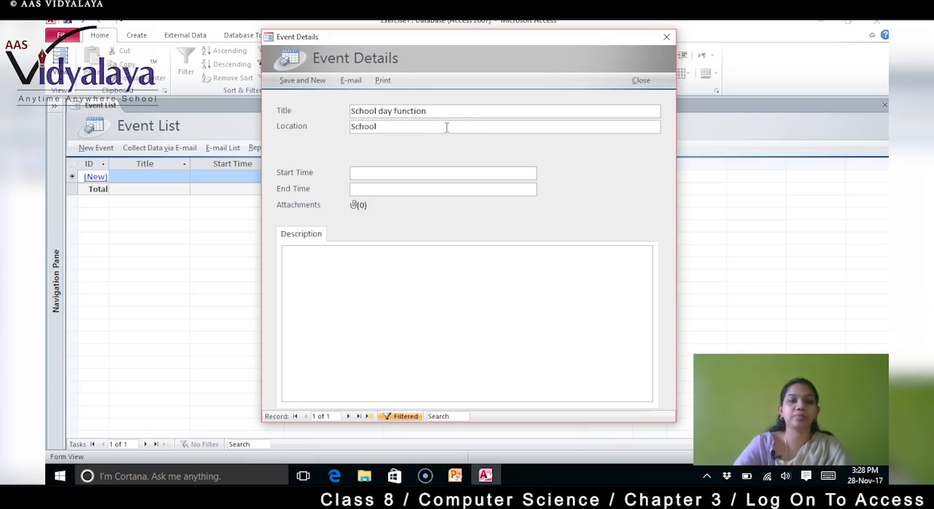
# Step: Set the event's start time to 28-Nov-17 13:00
pyautogui.click(426, 172)
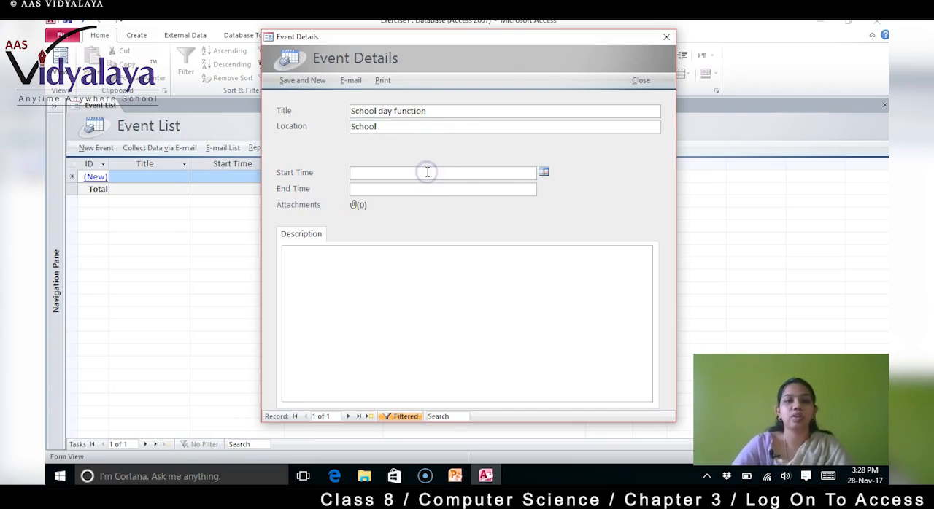
pyautogui.click(544, 173)
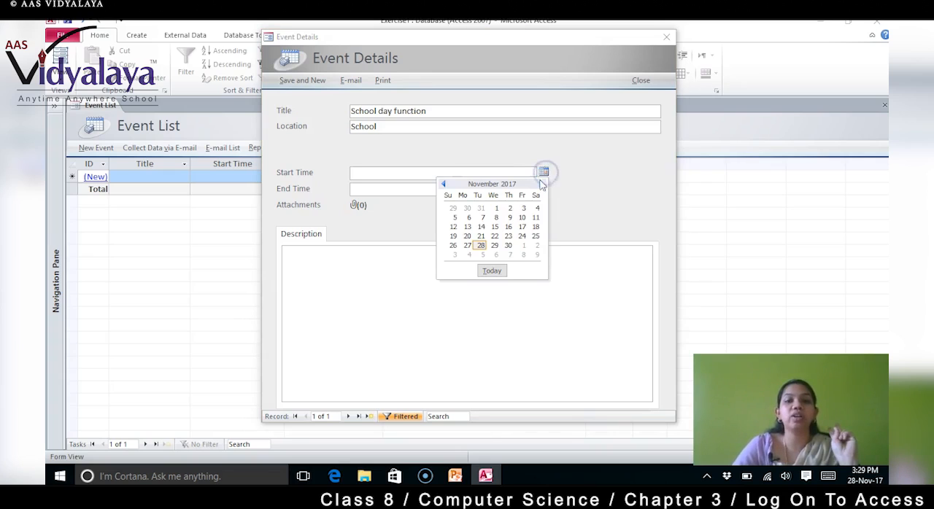
pyautogui.click(482, 248)
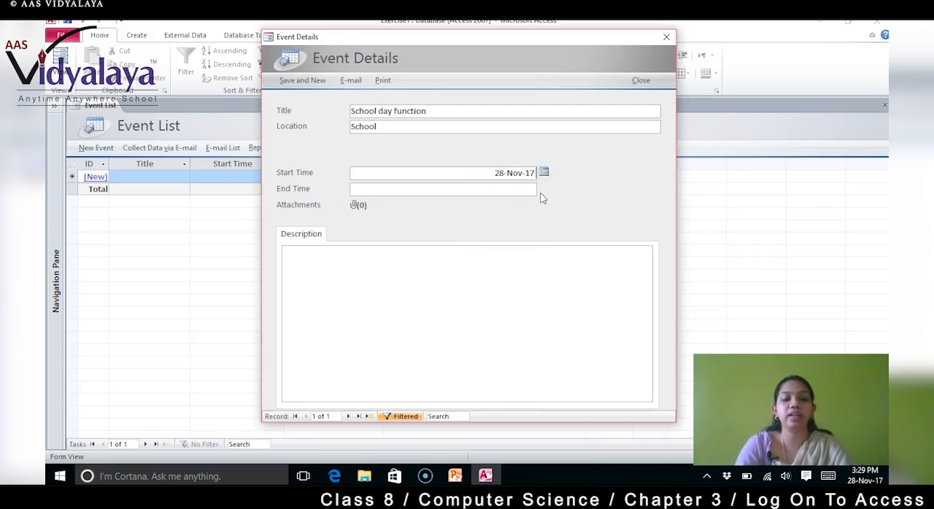
pyautogui.write('13')
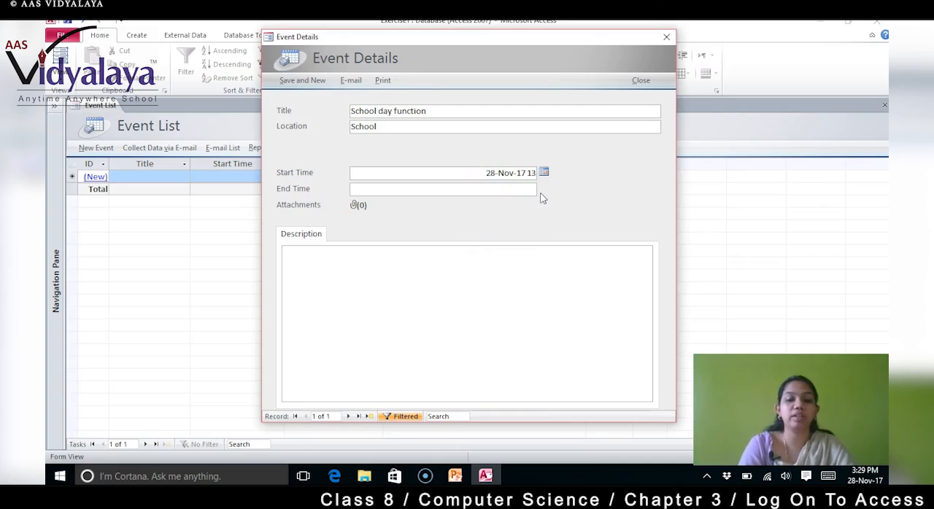
pyautogui.write(':00')
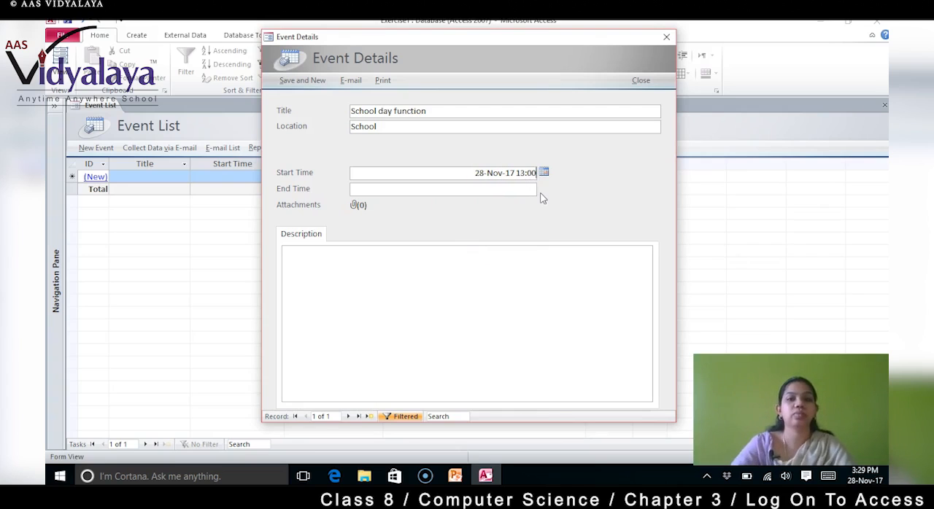
# Step: Enter 28-Nov-17 06;00;00 PM as the event's end time and dismiss the resulting message
pyautogui.click(528, 191)
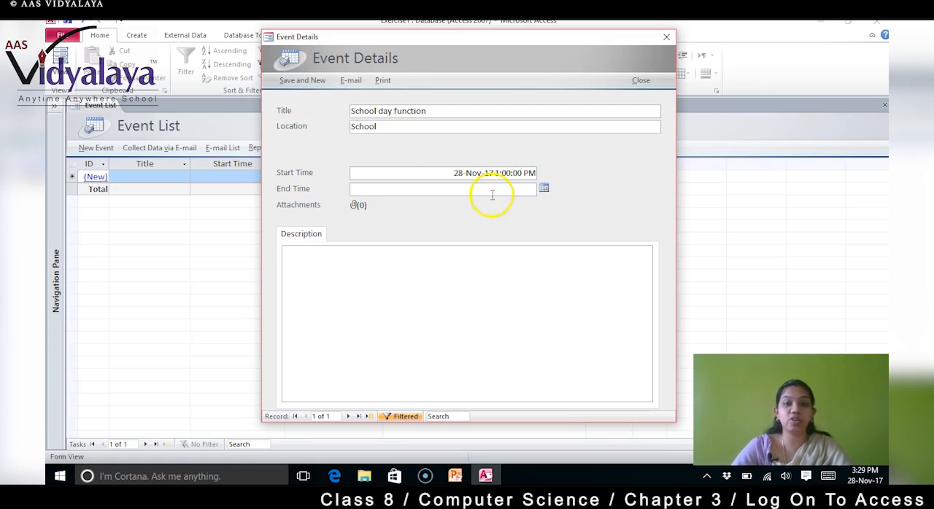
pyautogui.click(543, 189)
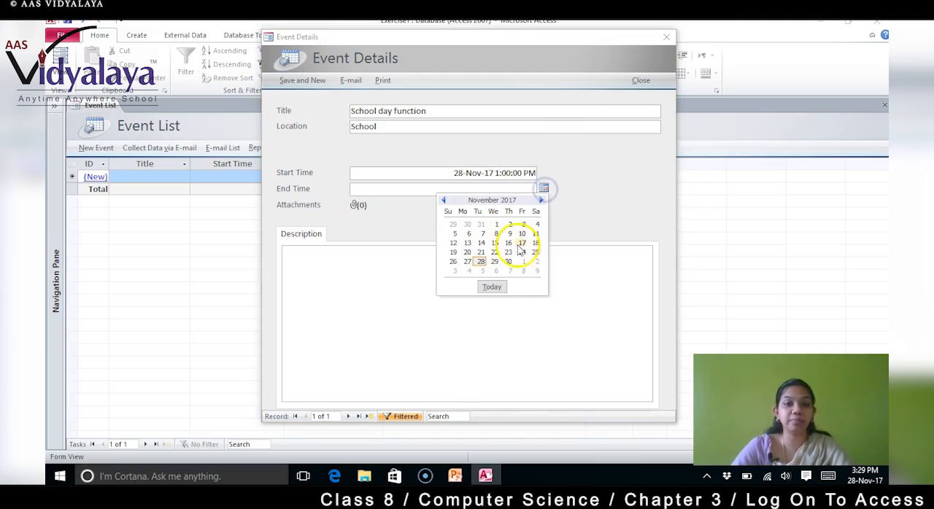
pyautogui.click(480, 261)
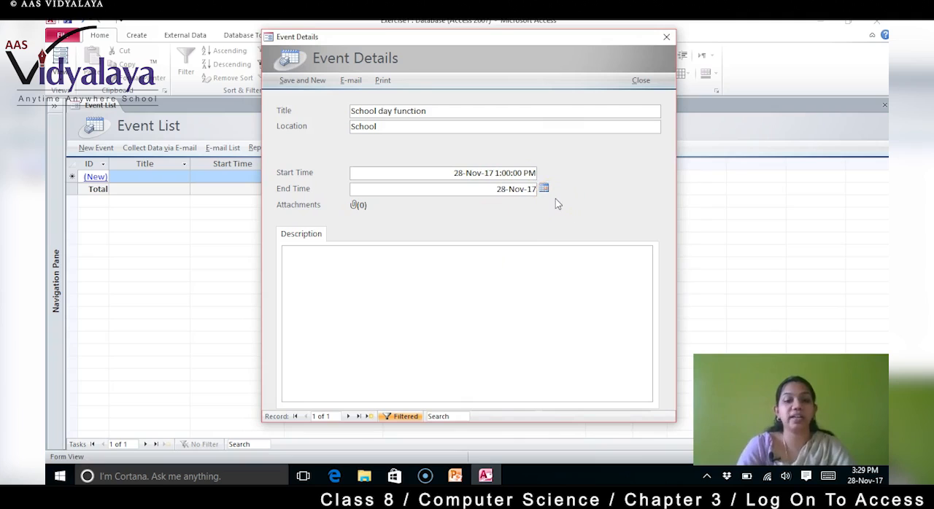
pyautogui.write('0')
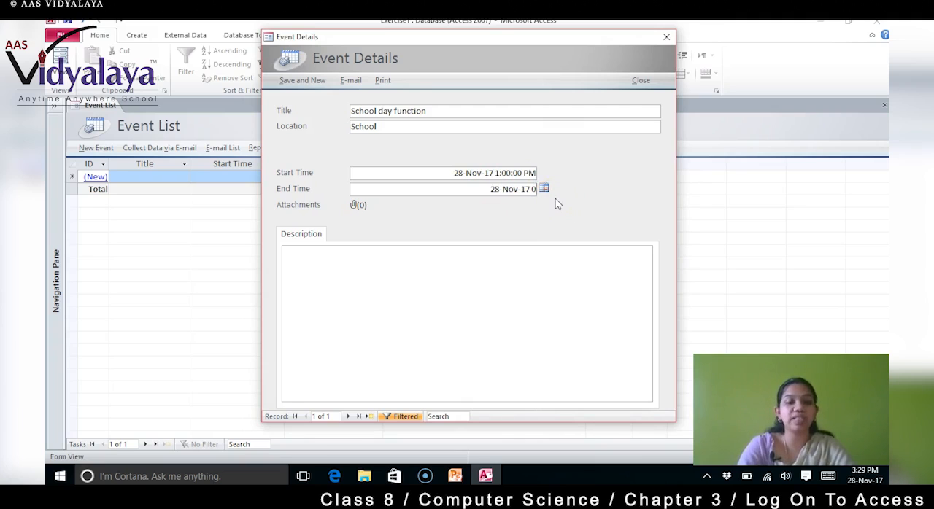
pyautogui.write('6')
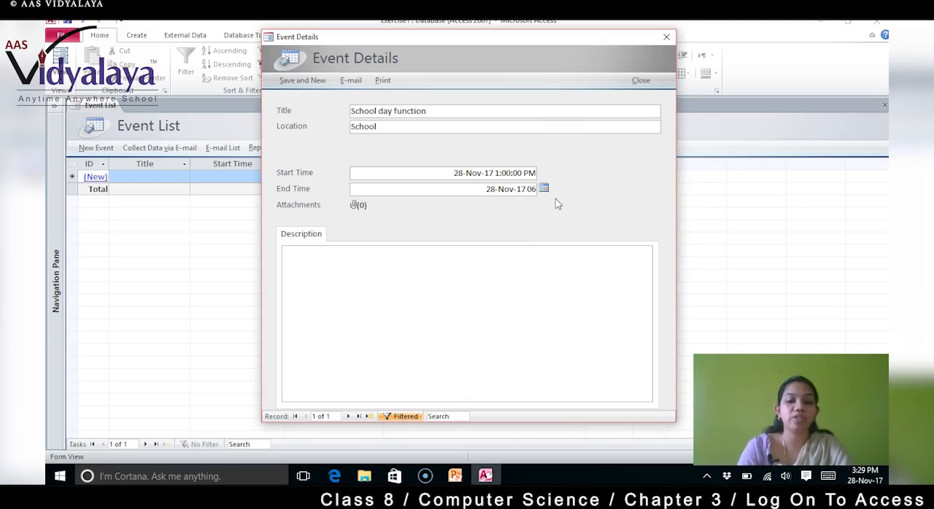
pyautogui.write(':00')
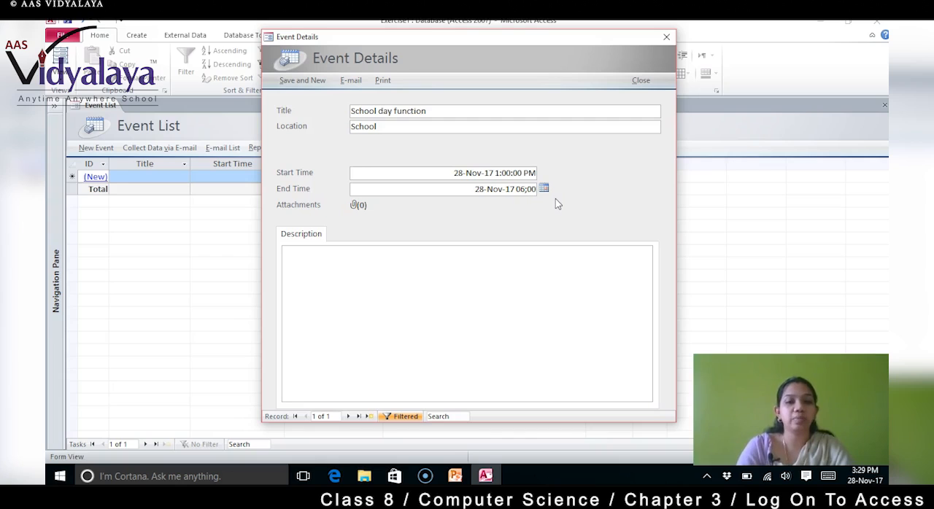
pyautogui.write(':00')
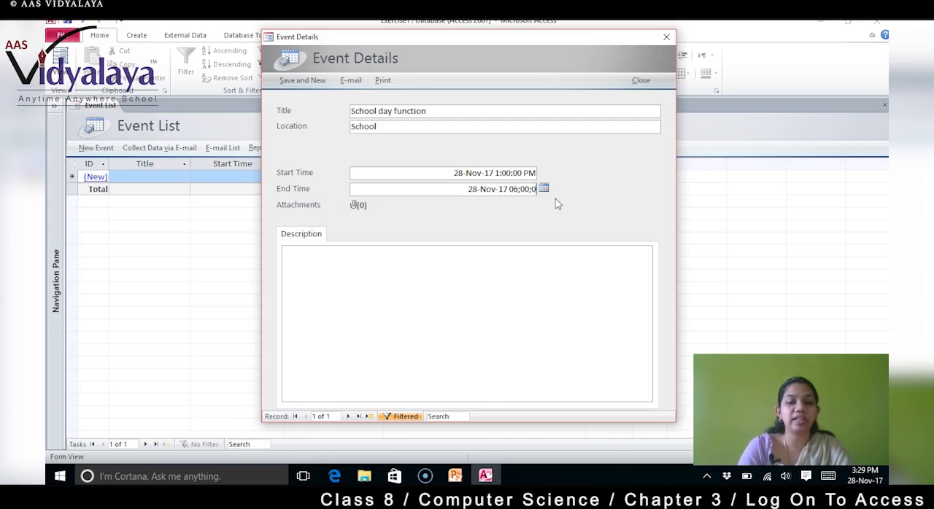
pyautogui.write(' PM')
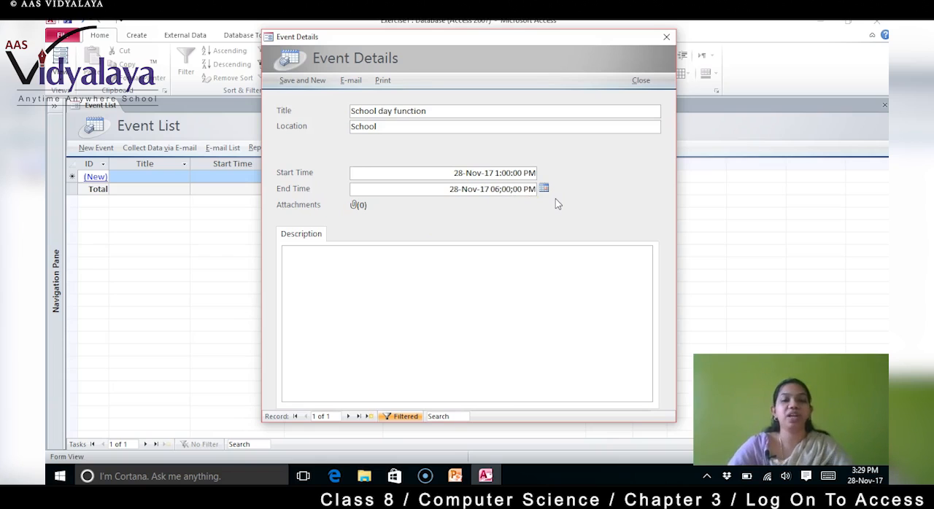
pyautogui.click(385, 281)
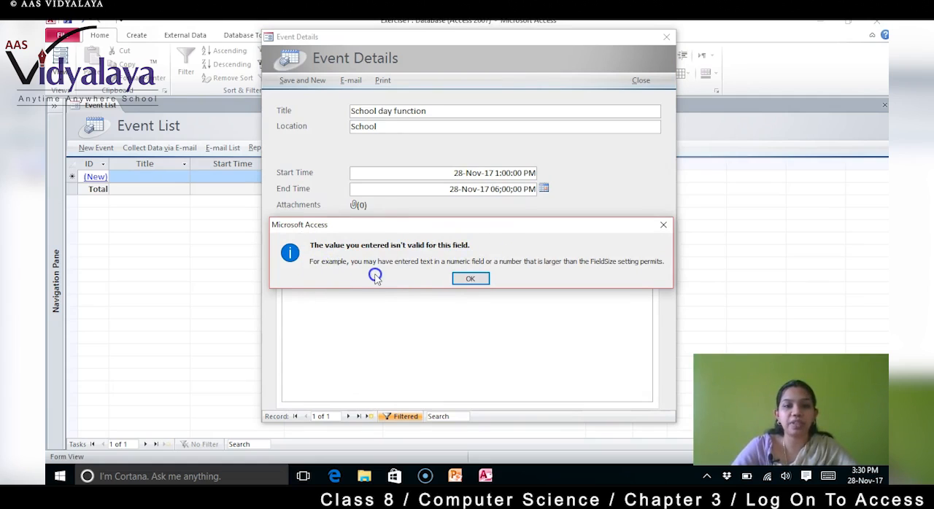
pyautogui.click(472, 279)
# Step: Replace the semicolons in the end time with colons to give 06:00:00 PM, and move to the event's description
pyautogui.click(501, 189)
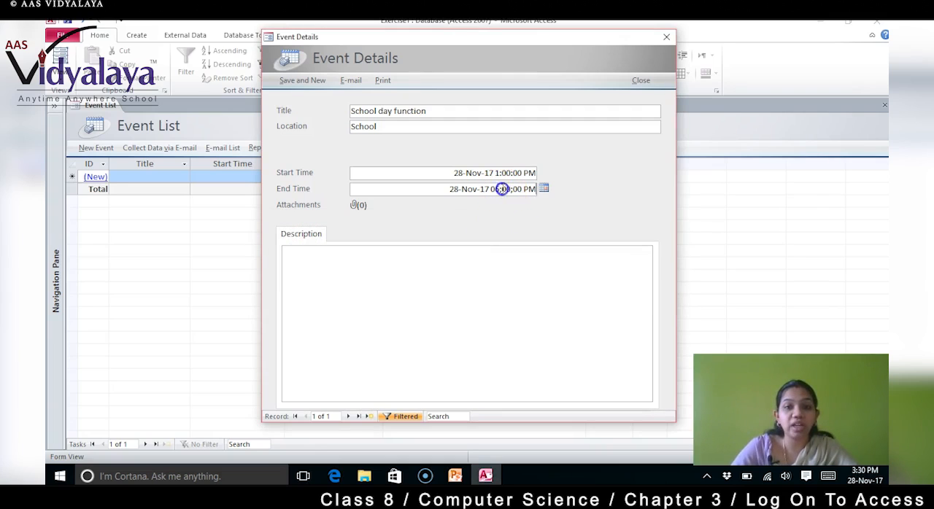
pyautogui.press('BackSpace')
pyautogui.write(':')
pyautogui.click(517, 194)
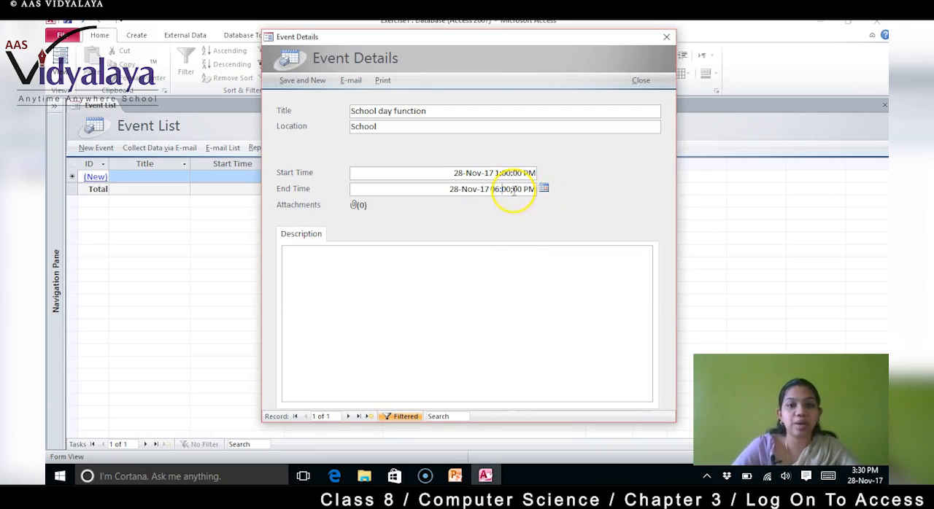
pyautogui.press('BackSpace')
pyautogui.write(':')
pyautogui.click(442, 308)
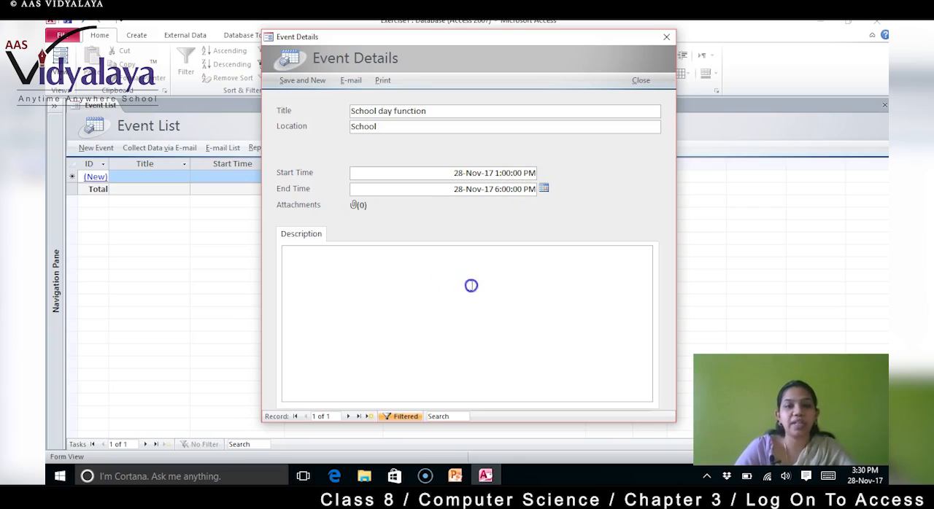
pyautogui.click(491, 285)
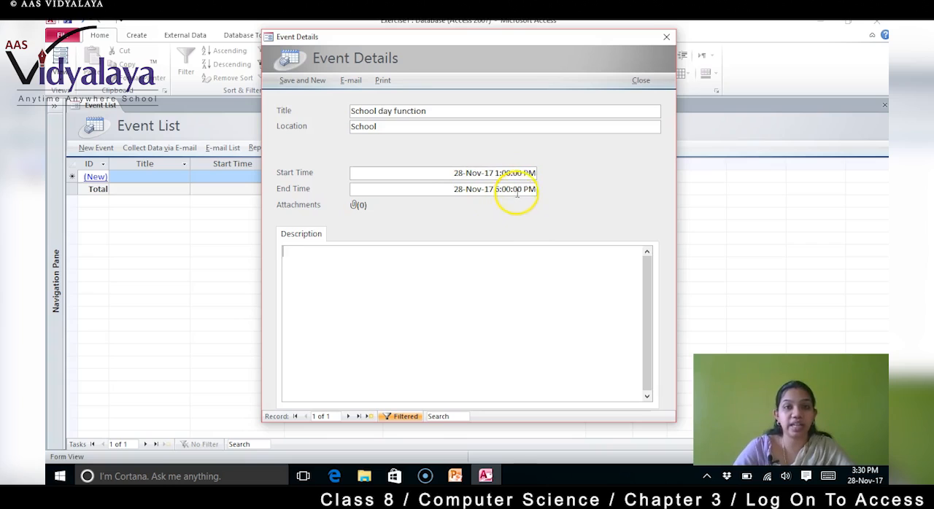
pyautogui.click(533, 277)
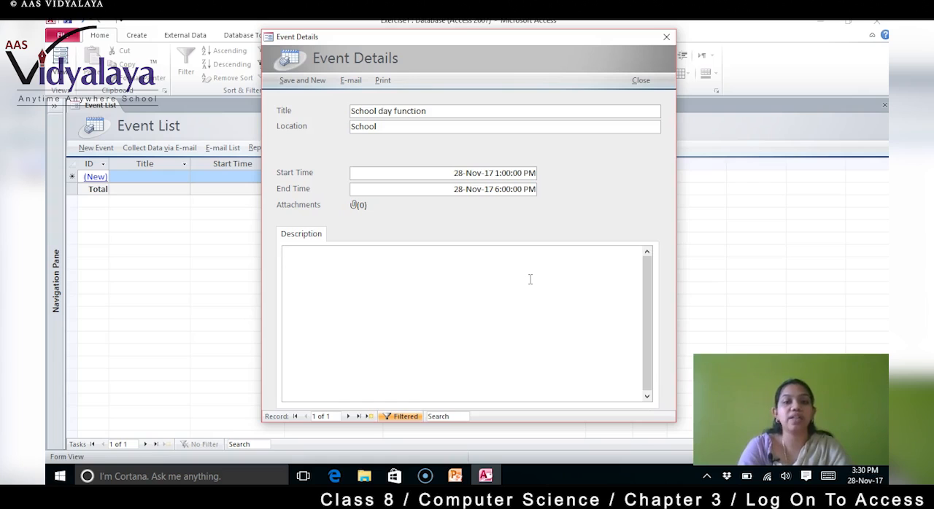
# Step: Describe the event as "School day function classes6-10", save it and start a new event record
pyautogui.write('School day function classes')
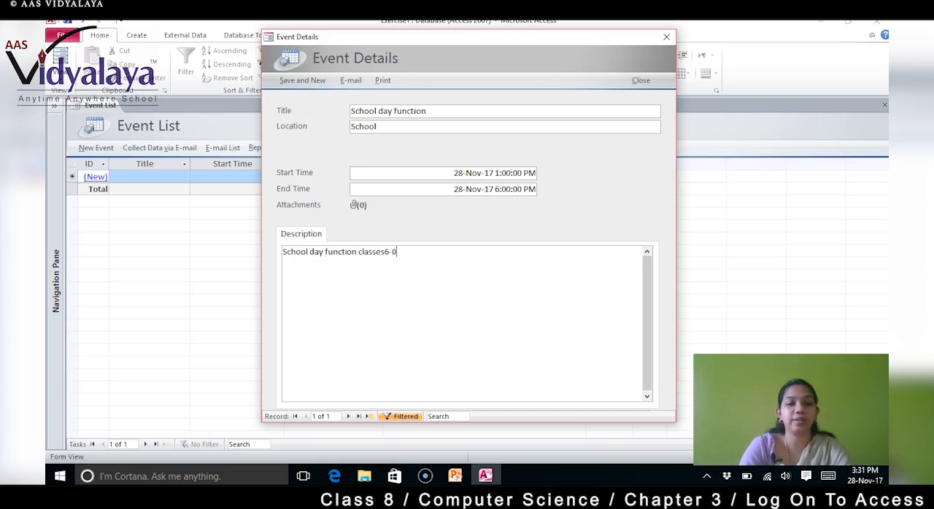
pyautogui.write('6-0')
pyautogui.press('BackSpace')
pyautogui.write('1')
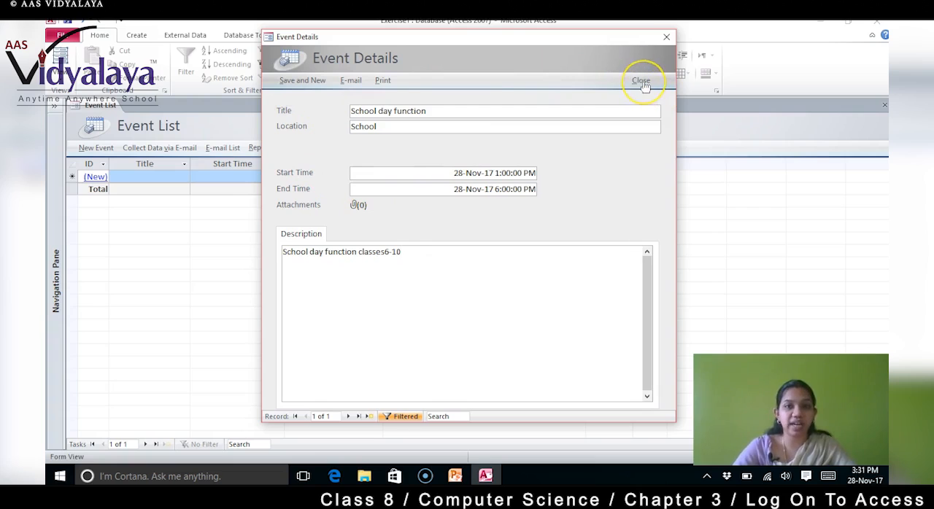
pyautogui.click(303, 81)
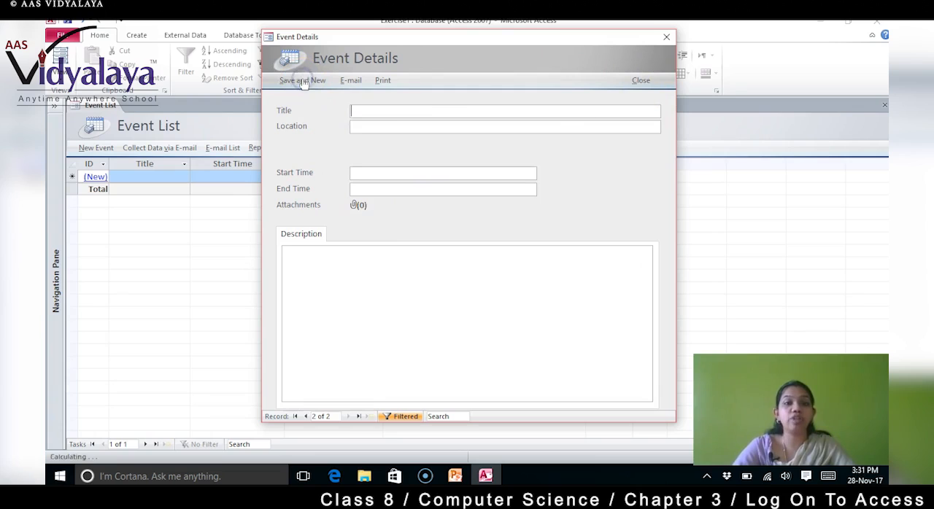
# Step: Give the new event the title "Musical night" and the location "Auditorium"
pyautogui.click(373, 112)
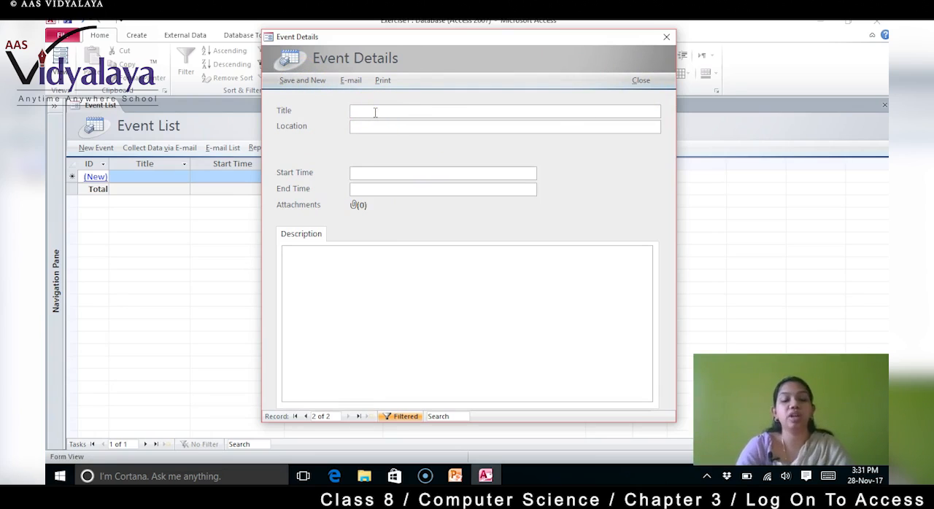
pyautogui.write('Musical night')
pyautogui.click(361, 126)
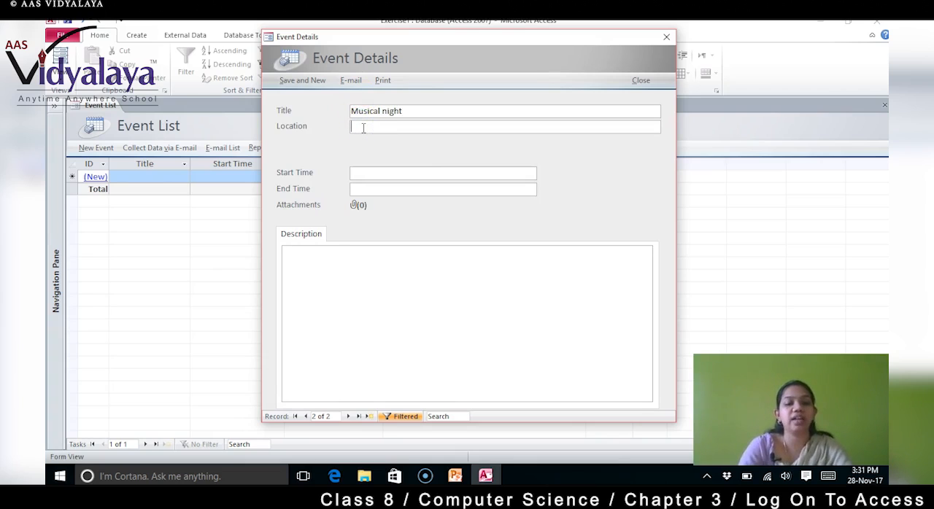
pyautogui.write('Au')
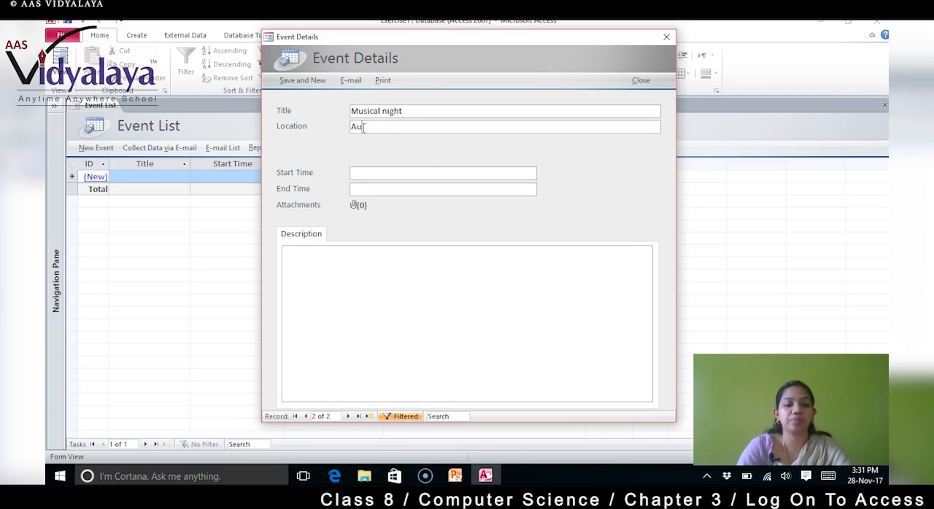
pyautogui.write('ditorium')
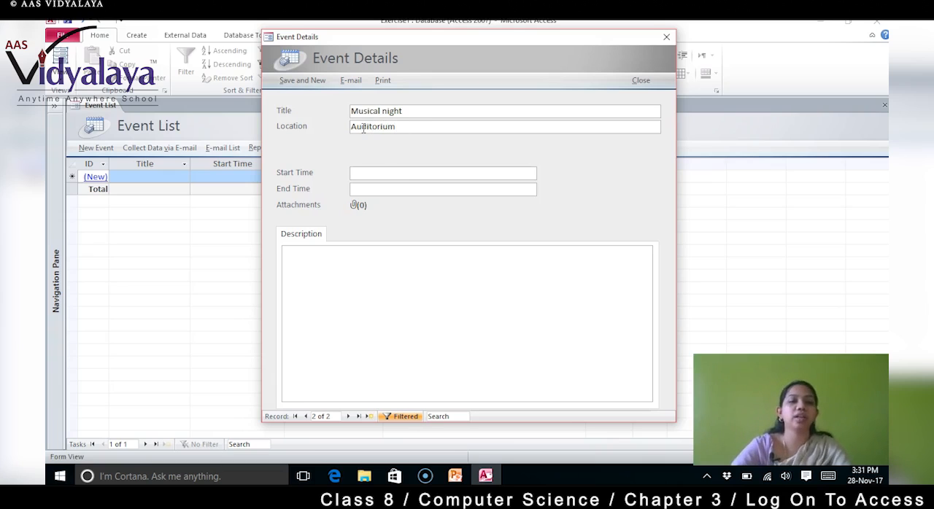
# Step: Set the Musical night event's start time to 30-Nov-17 18:00
pyautogui.click(382, 178)
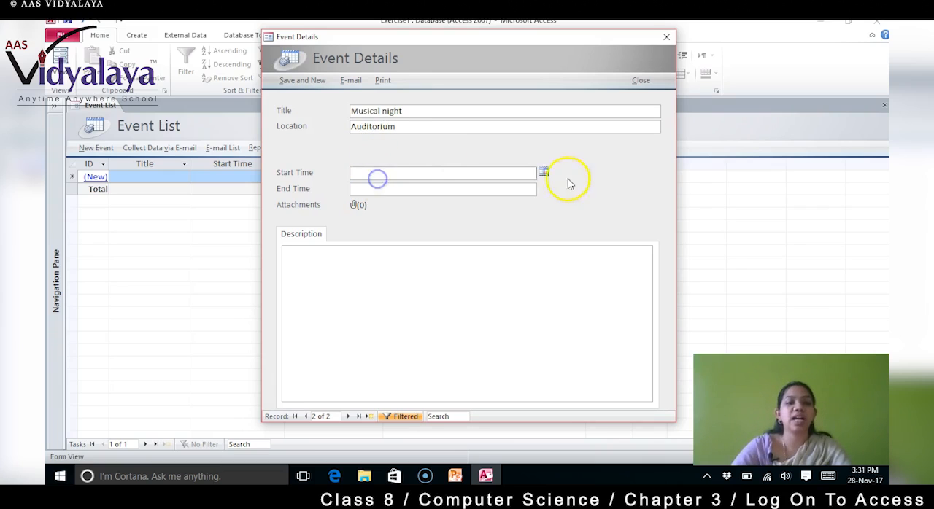
pyautogui.click(543, 172)
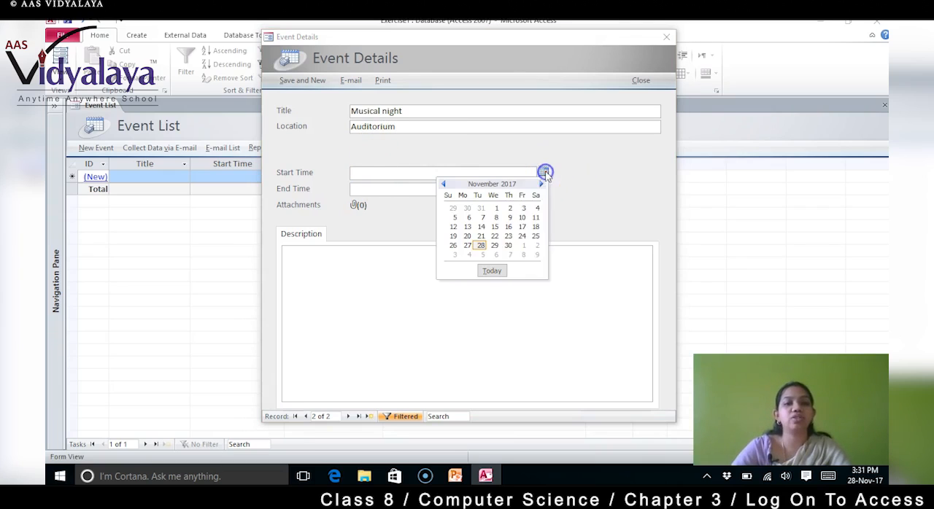
pyautogui.click(508, 245)
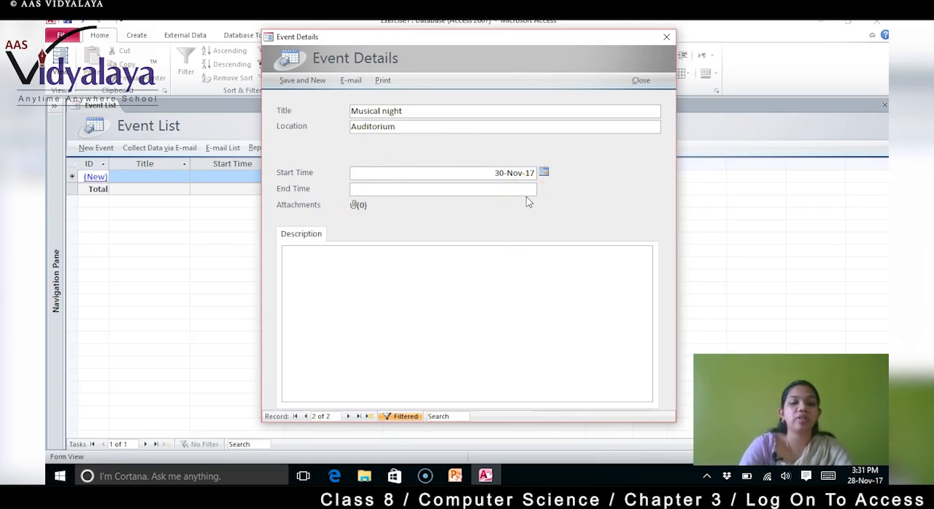
pyautogui.write('18:00')
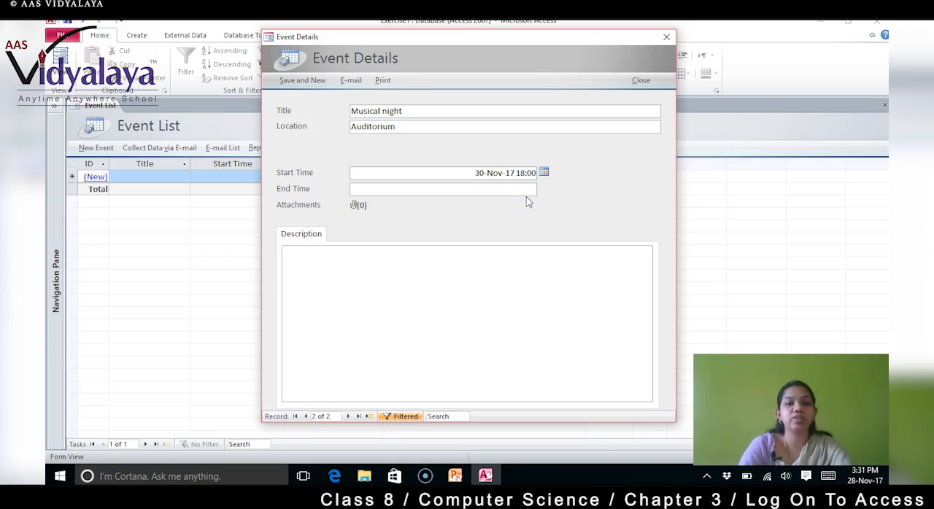
# Step: Set the Musical night event's end time to 30-Nov-17 23:00
pyautogui.click(518, 189)
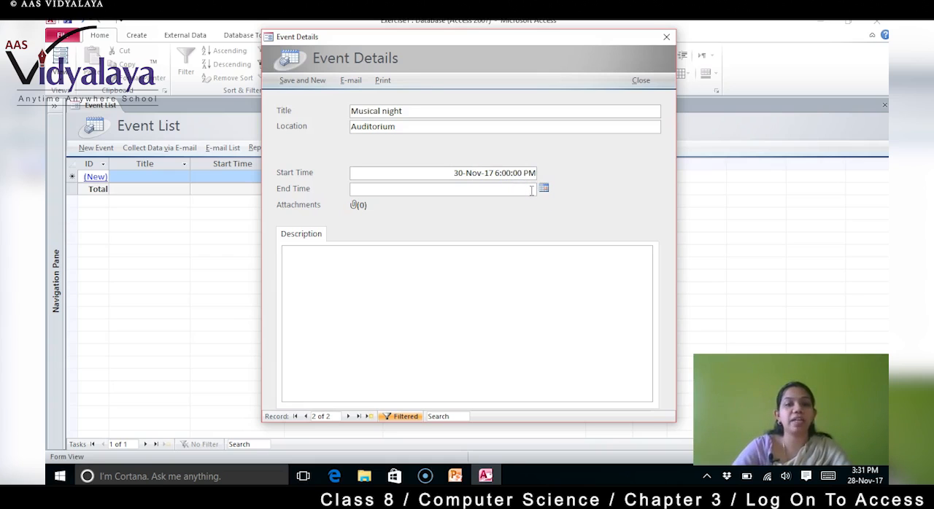
pyautogui.click(544, 188)
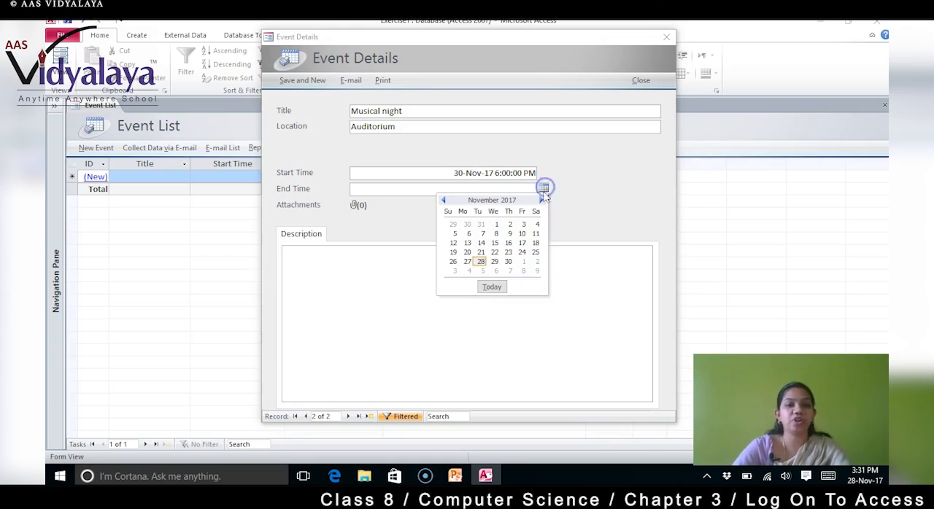
pyautogui.click(513, 268)
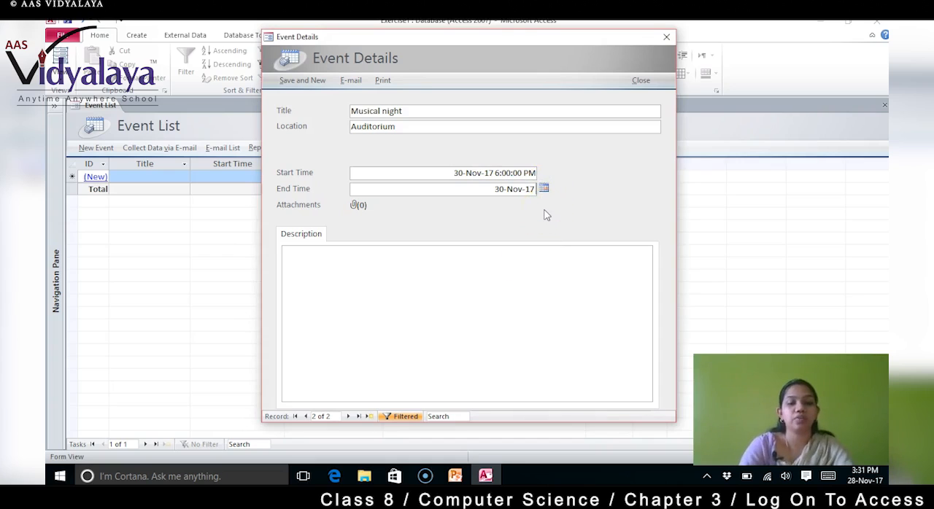
pyautogui.write('2')
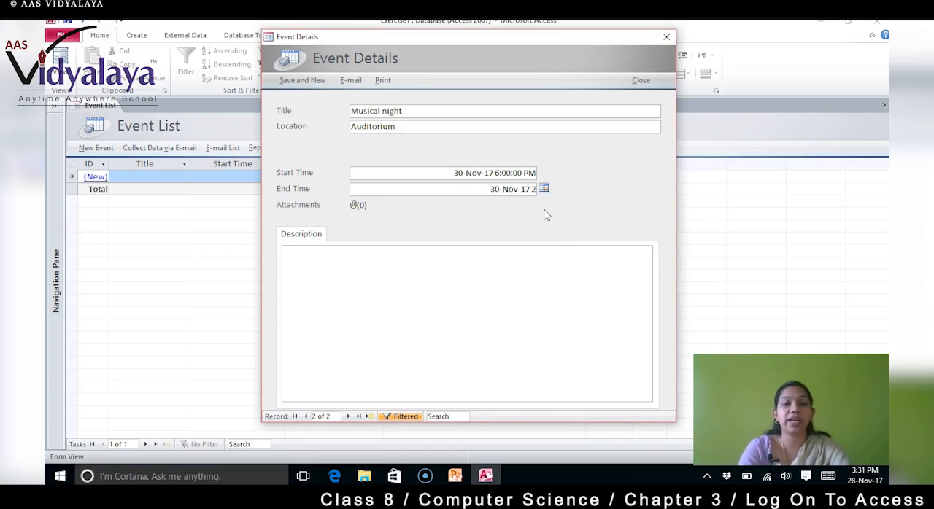
pyautogui.write('3')
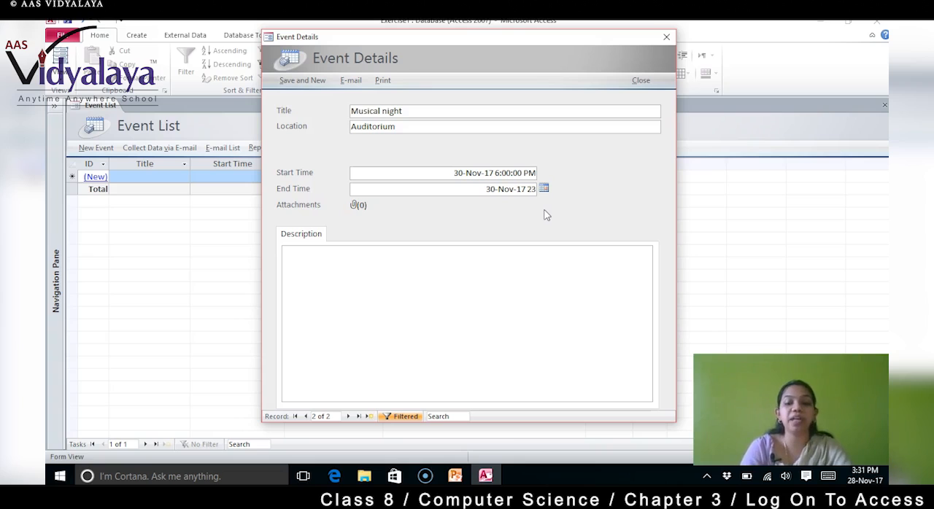
pyautogui.write(':00')
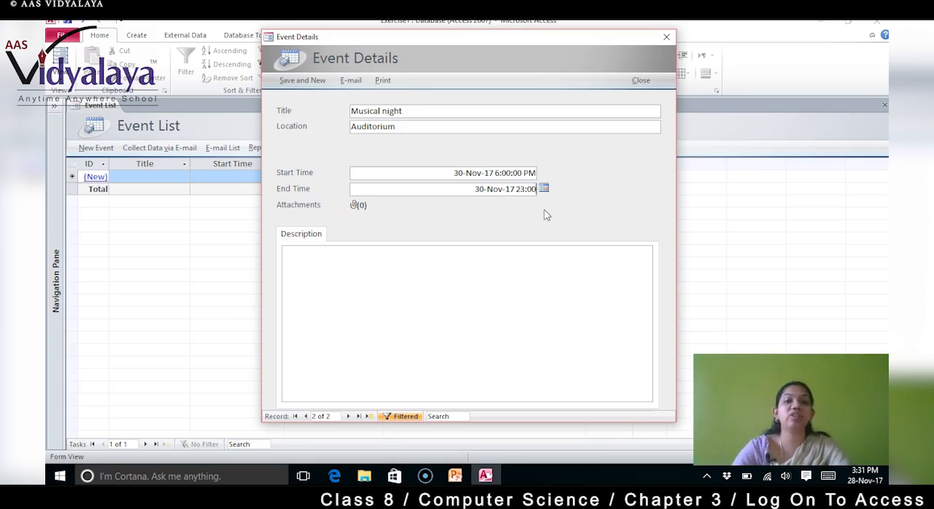
# Step: Enter "Lite music" as the Musical night description, save the event and start another new one
pyautogui.click(456, 277)
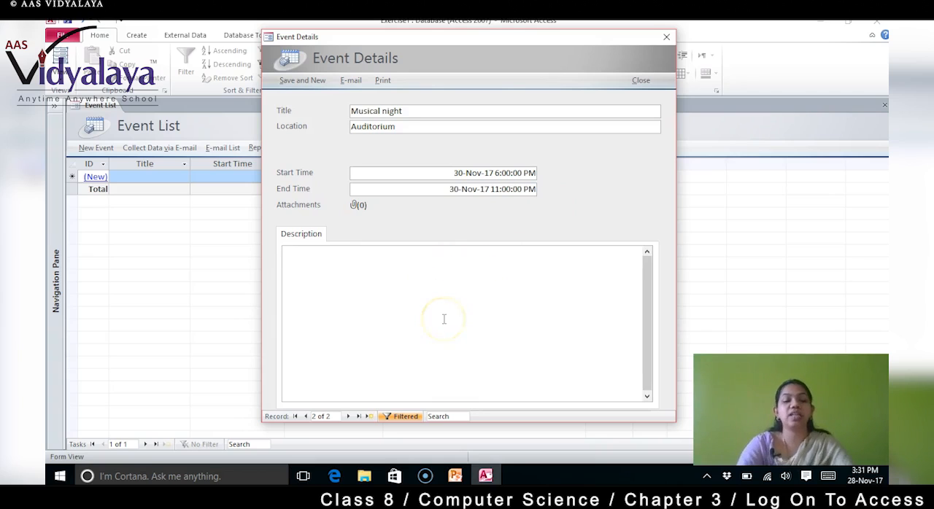
pyautogui.write('Lite')
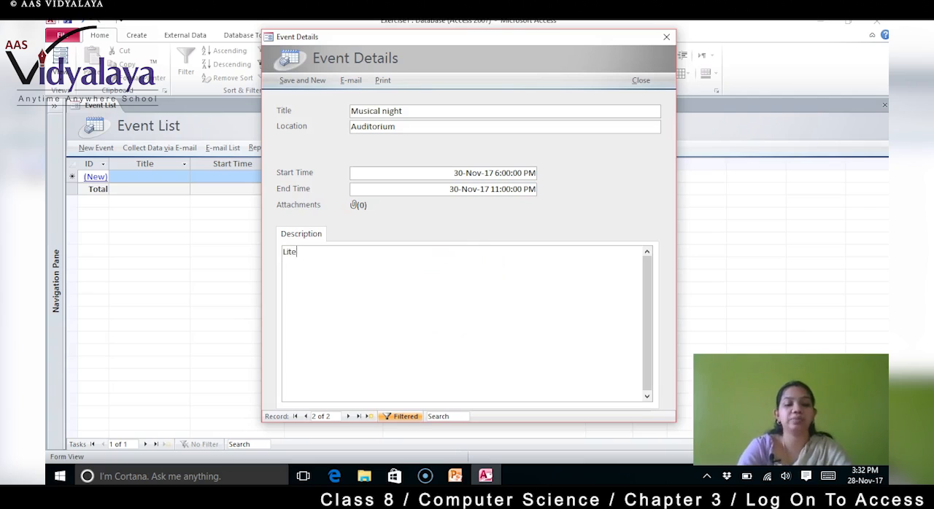
pyautogui.write(' music')
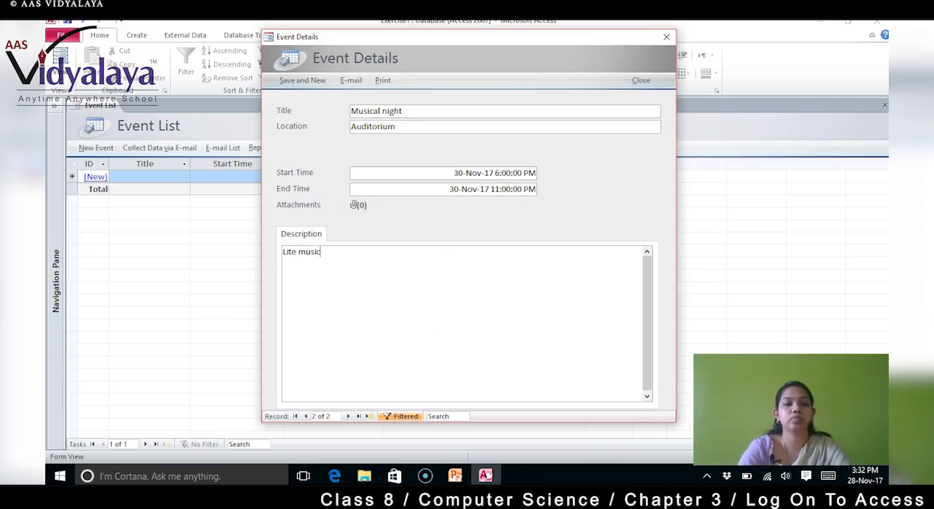
pyautogui.click(306, 81)
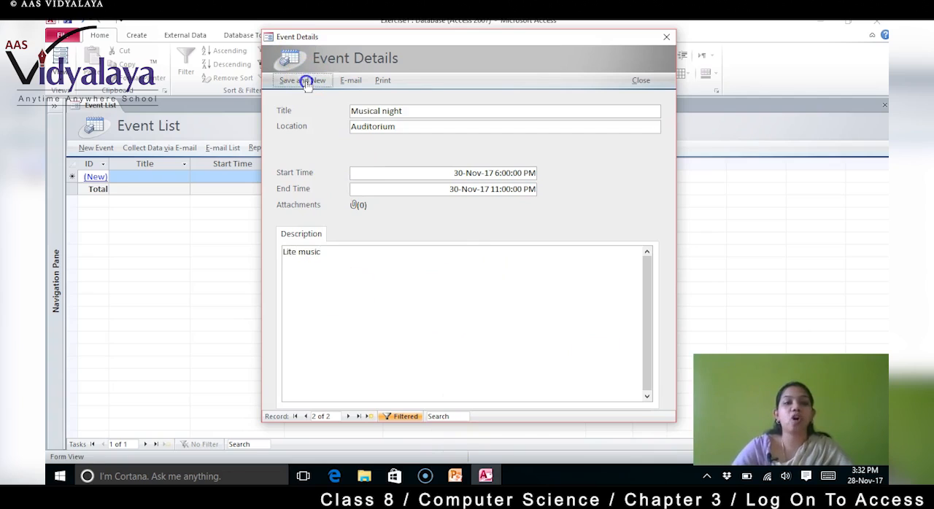
# Step: Give the new event the title "Dance show" and the location "stage"
pyautogui.click(436, 111)
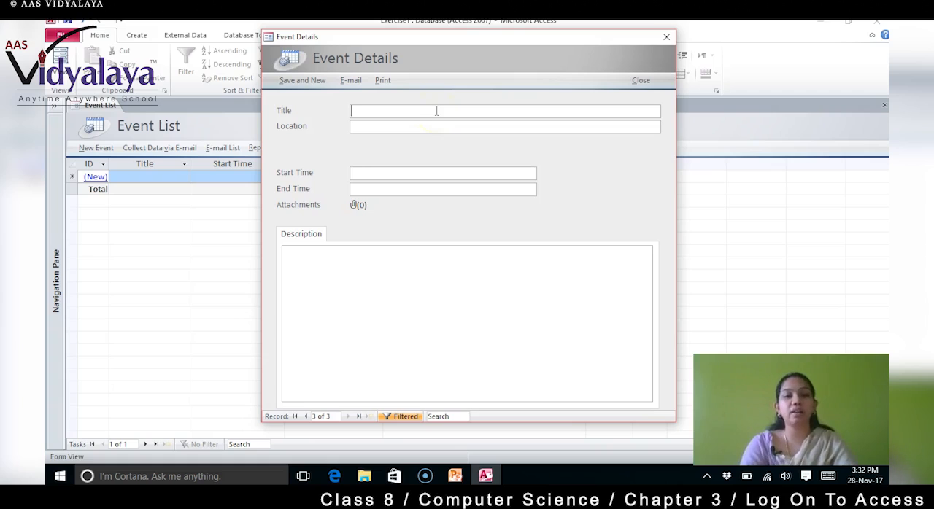
pyautogui.write('Dance show')
pyautogui.click(437, 125)
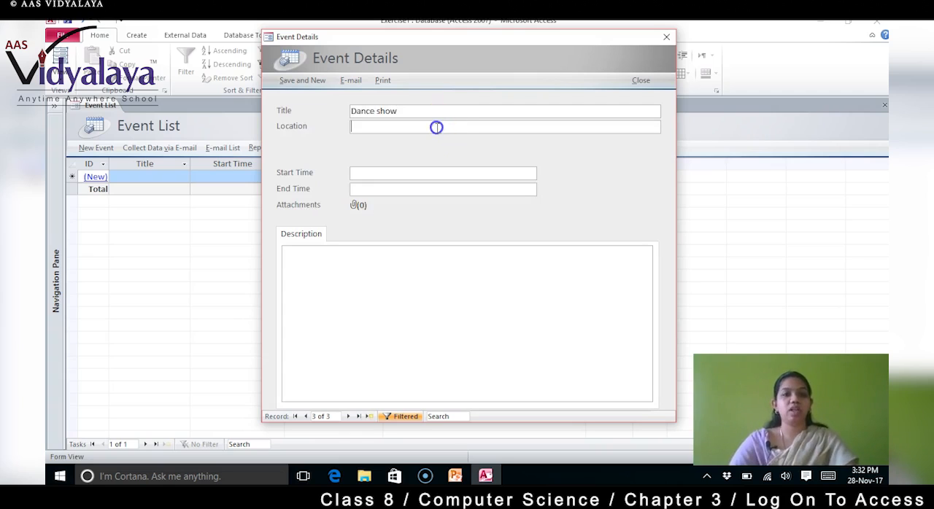
pyautogui.write('stage')
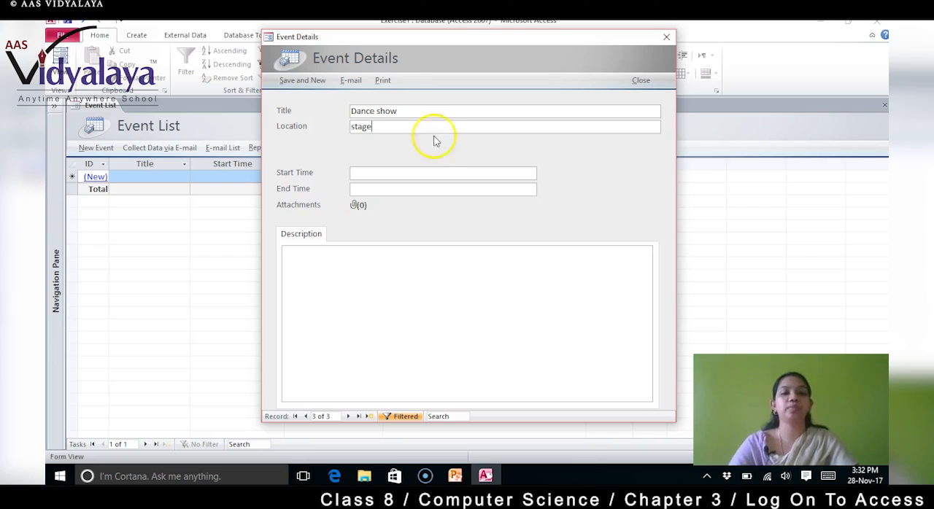
# Step: Set the Dance show event's start time to 09-Dec-17 16:00
pyautogui.click(426, 172)
pyautogui.click(544, 173)
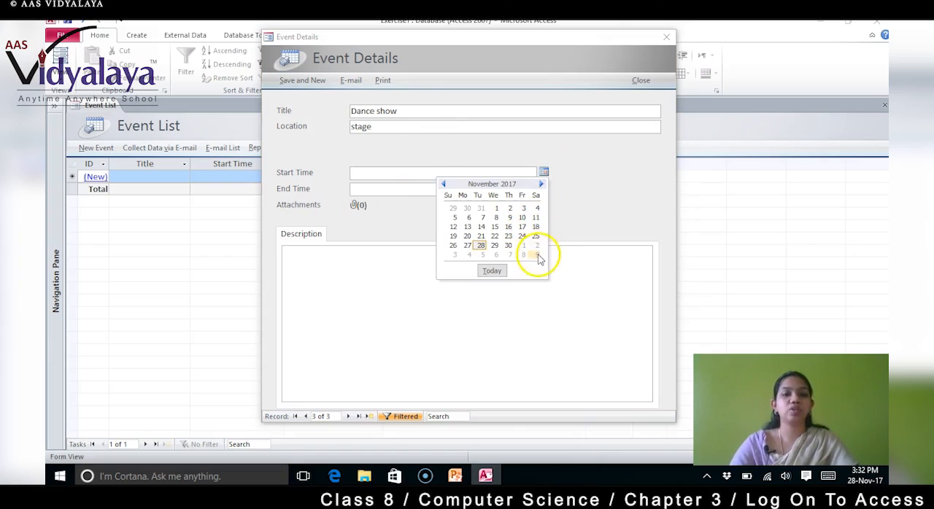
pyautogui.click(536, 254)
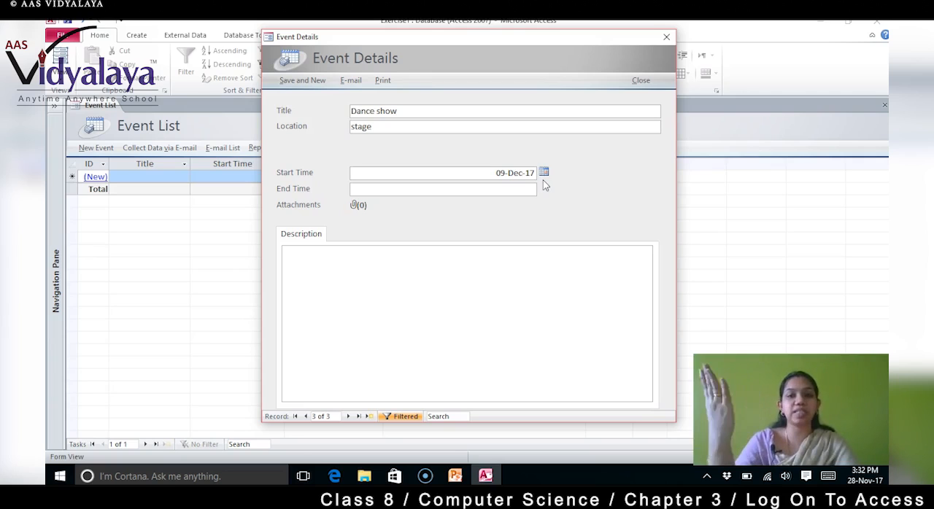
pyautogui.write('16')
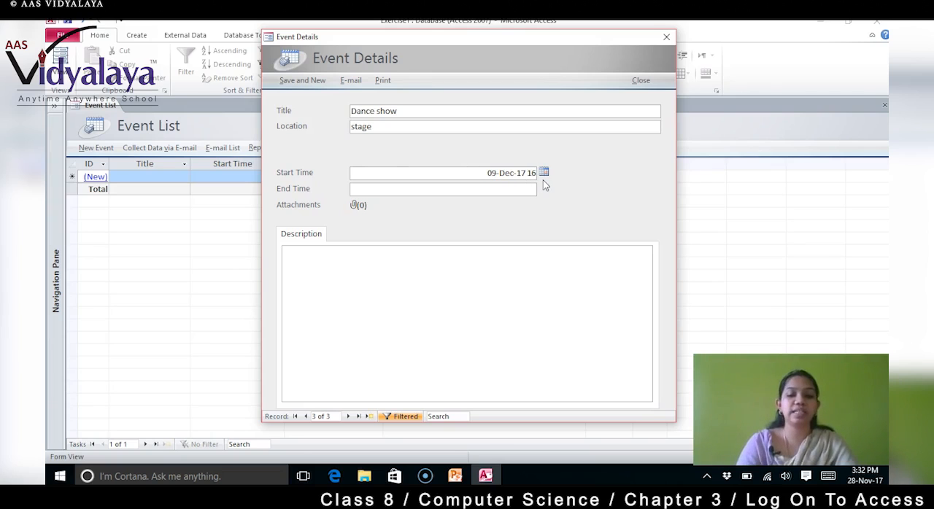
pyautogui.write(':00')
# Step: Set the Dance show event's end time to 09-Dec-17 22:00
pyautogui.click(524, 188)
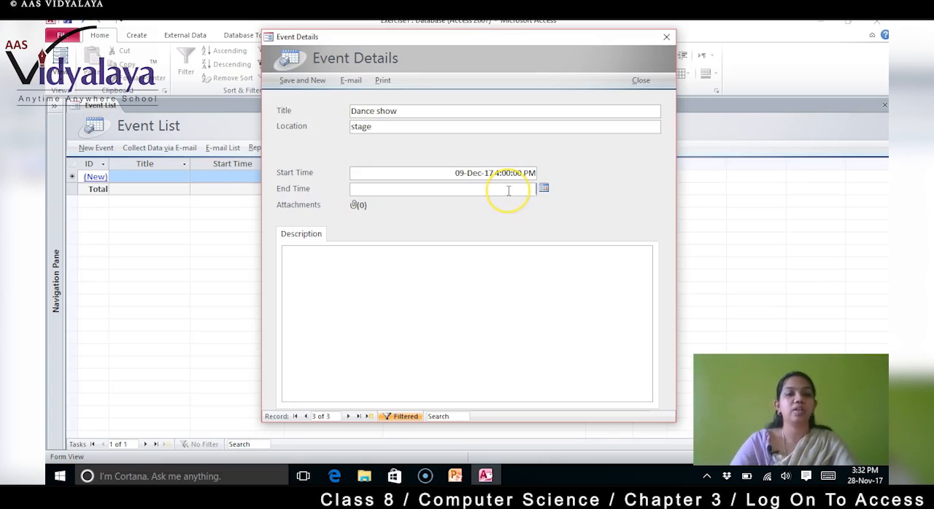
pyautogui.click(544, 188)
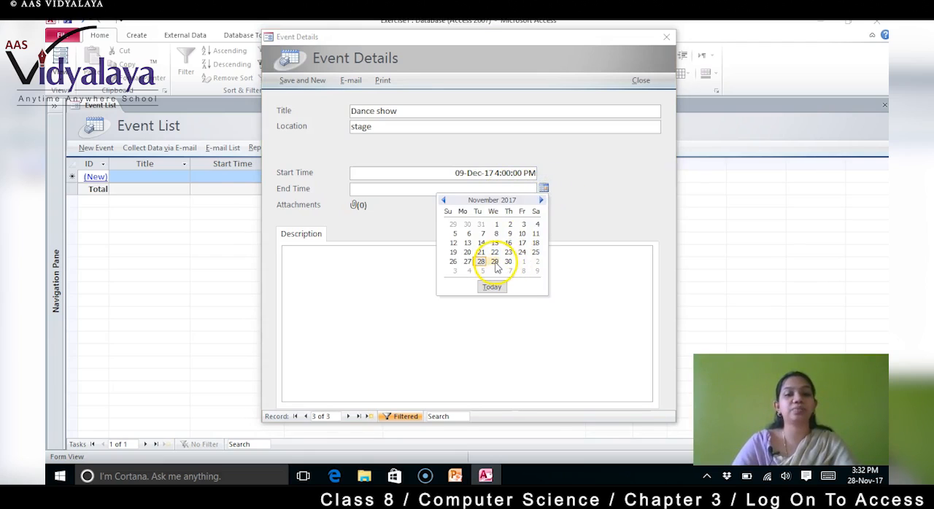
pyautogui.click(537, 271)
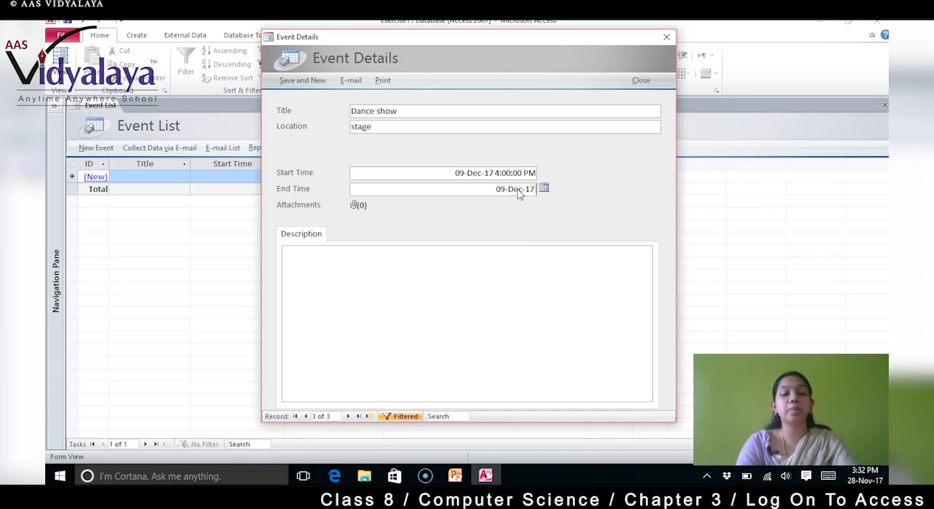
pyautogui.write('22:')
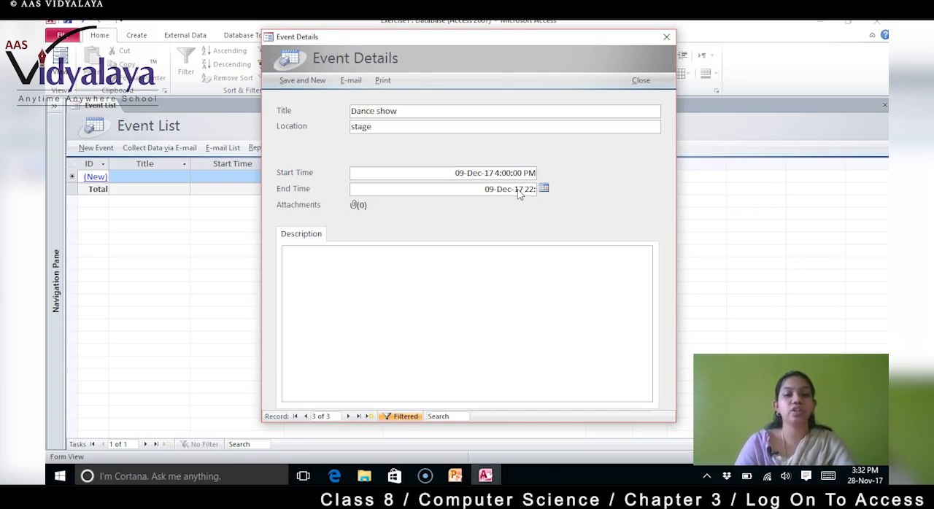
pyautogui.write('00')
# Step: Enter "Dance program" as the Dance show event's description and select its attachments field
pyautogui.click(499, 260)
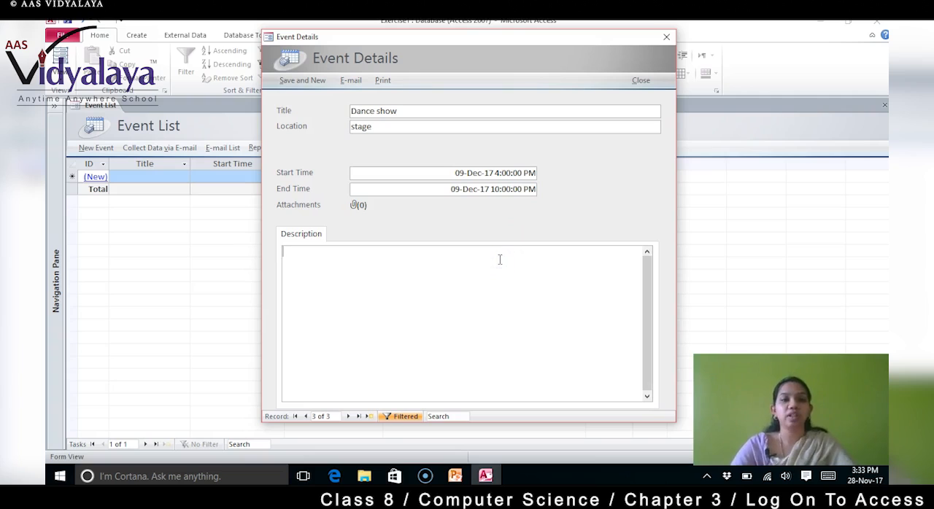
pyautogui.write('Dan')
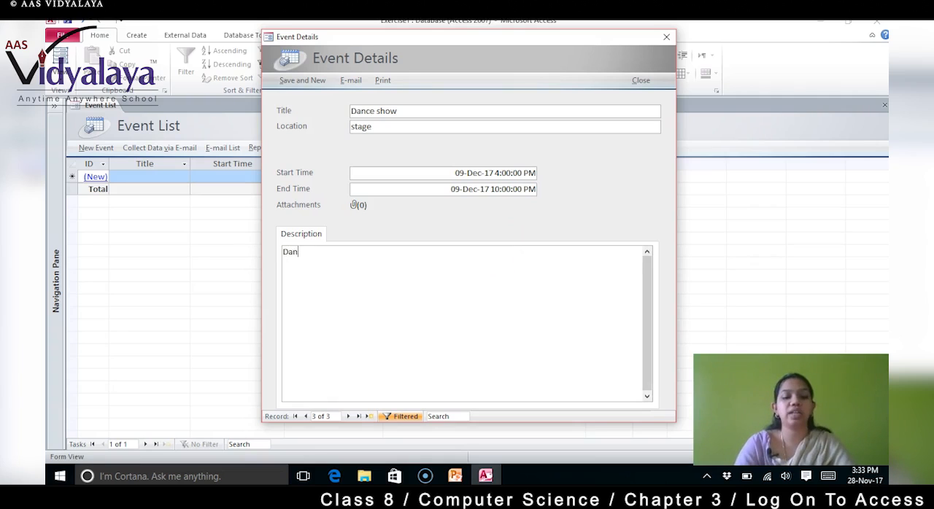
pyautogui.write('ce program')
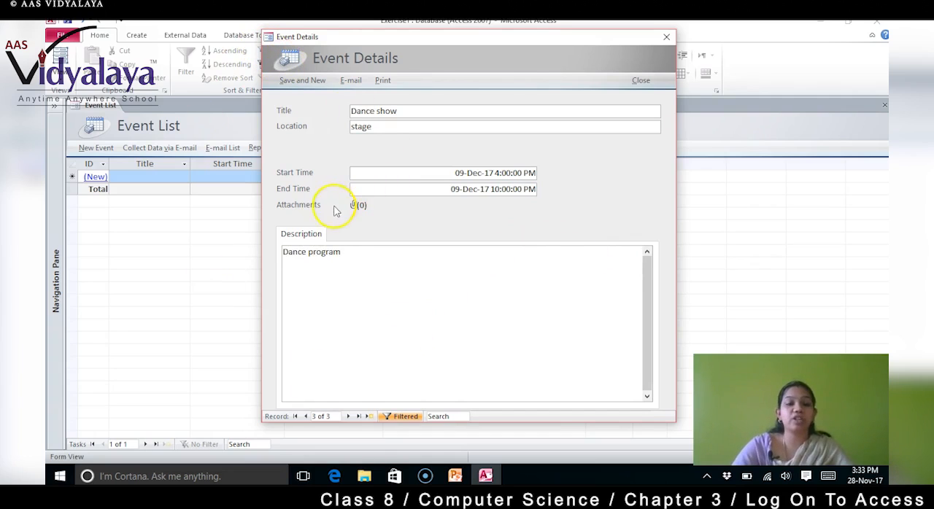
pyautogui.click(360, 207)
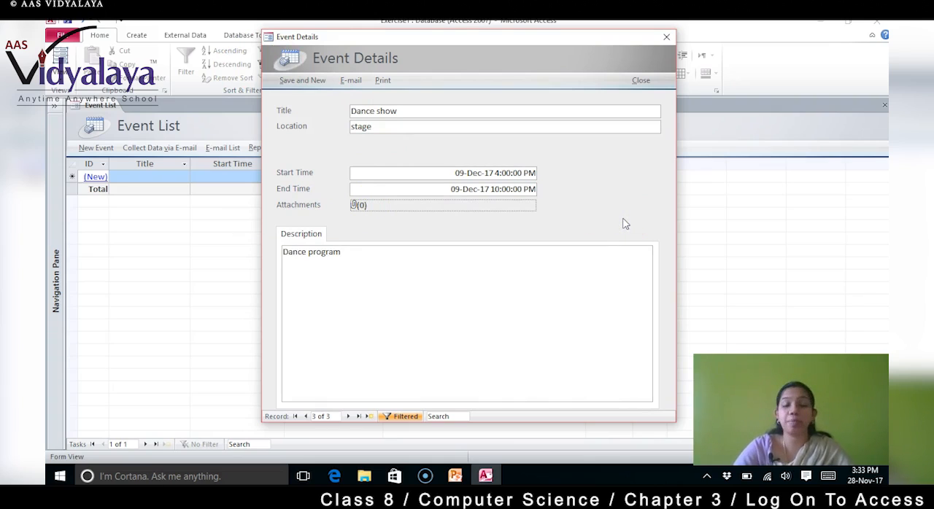
# Step: Save the Dance show event and close the event details form
pyautogui.click(363, 111)
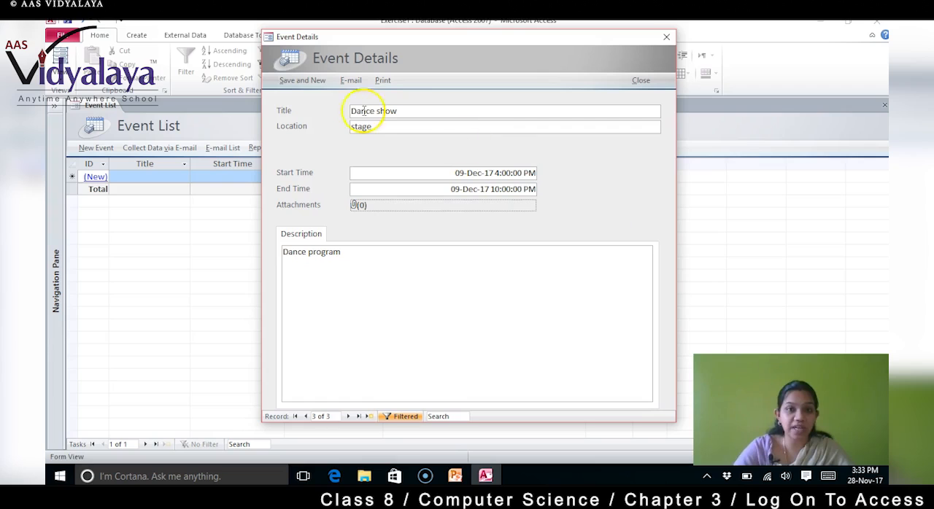
pyautogui.click(299, 82)
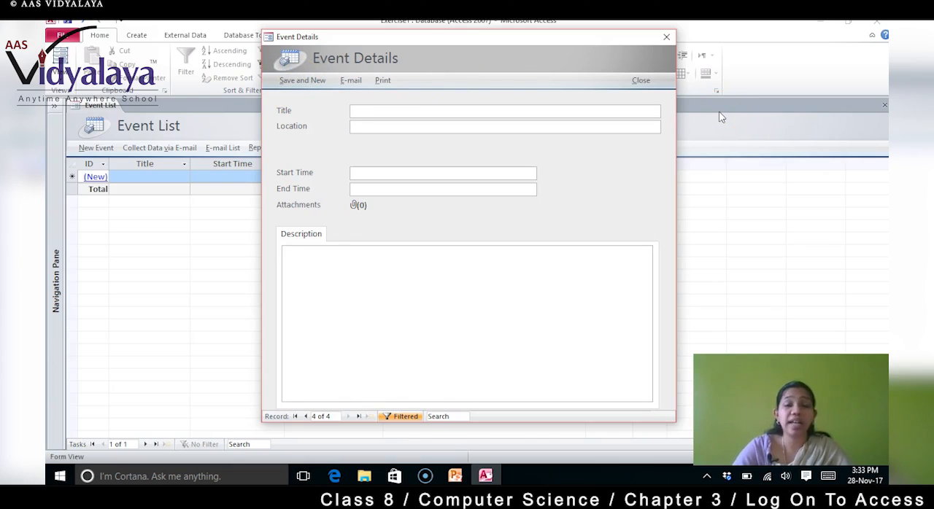
pyautogui.click(640, 82)
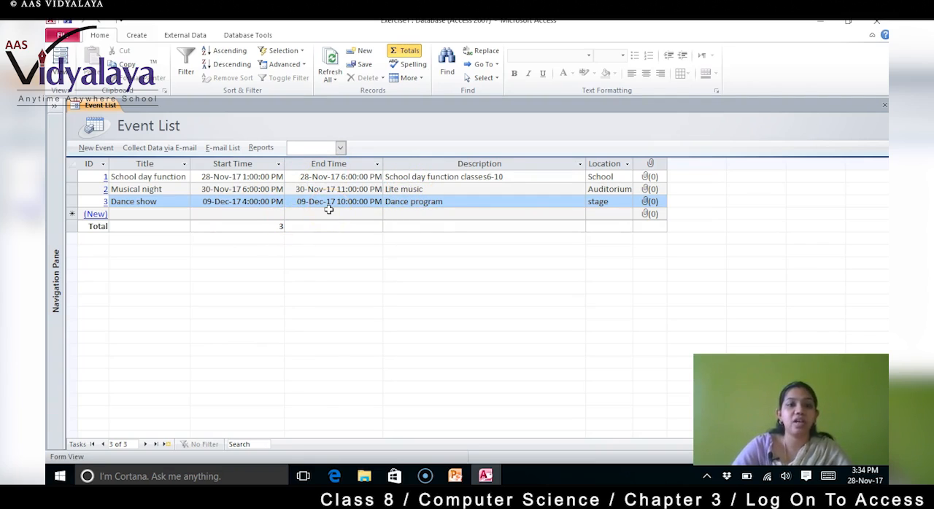
pyautogui.click(452, 163)
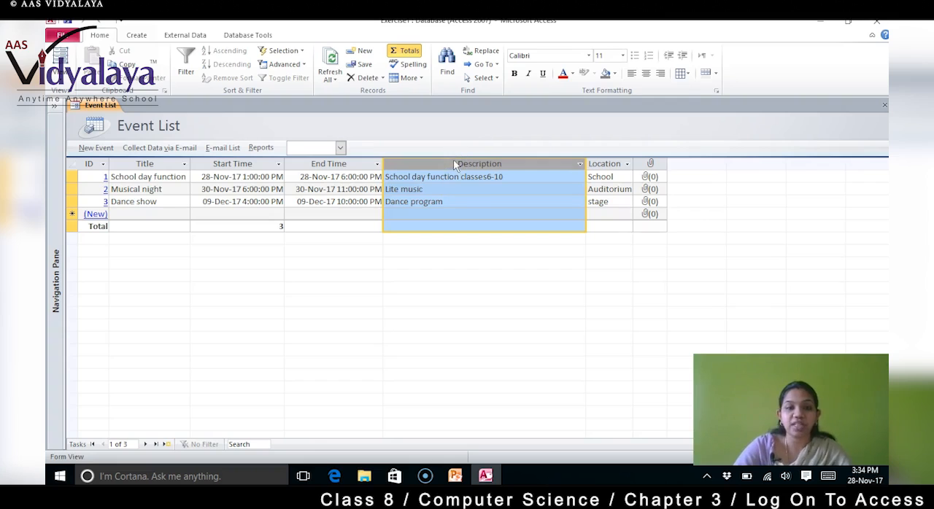
pyautogui.click(477, 164)
pyautogui.rightClick(476, 163)
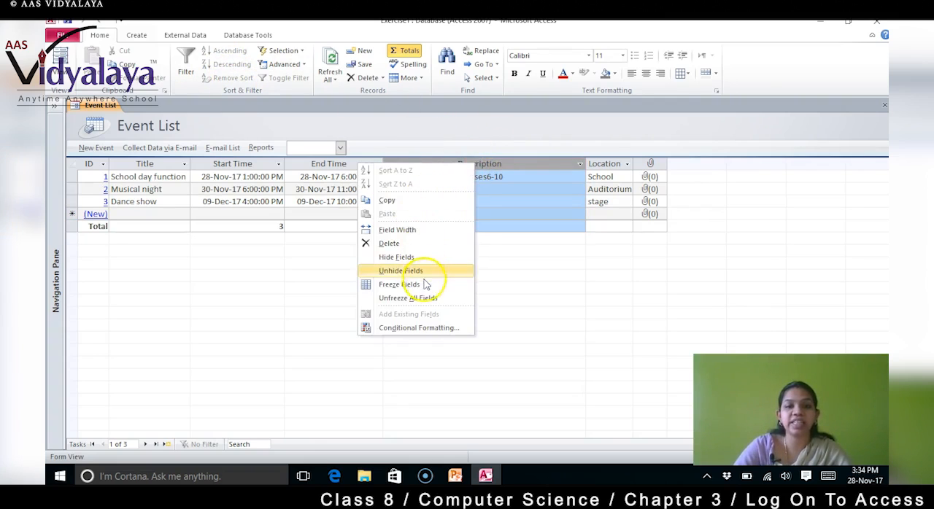
pyautogui.click(514, 165)
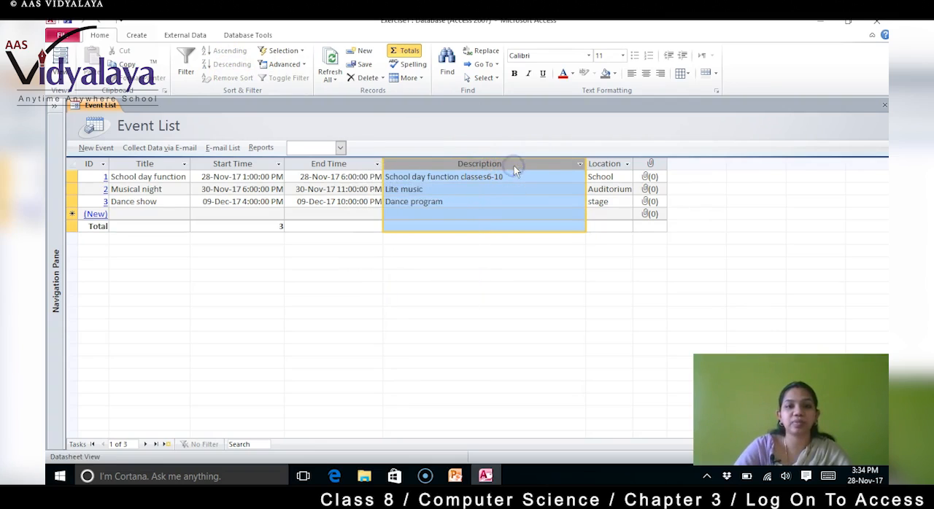
pyautogui.rightClick(514, 166)
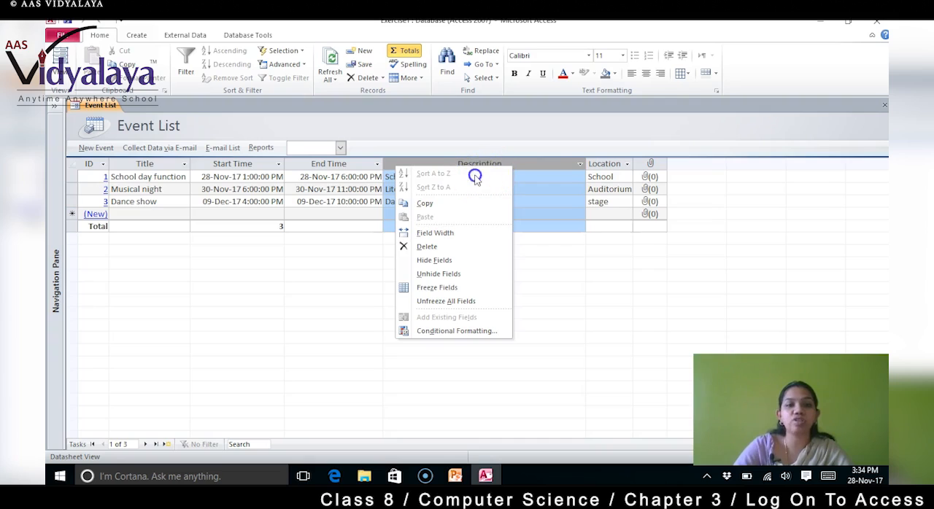
pyautogui.click(524, 174)
pyautogui.click(486, 188)
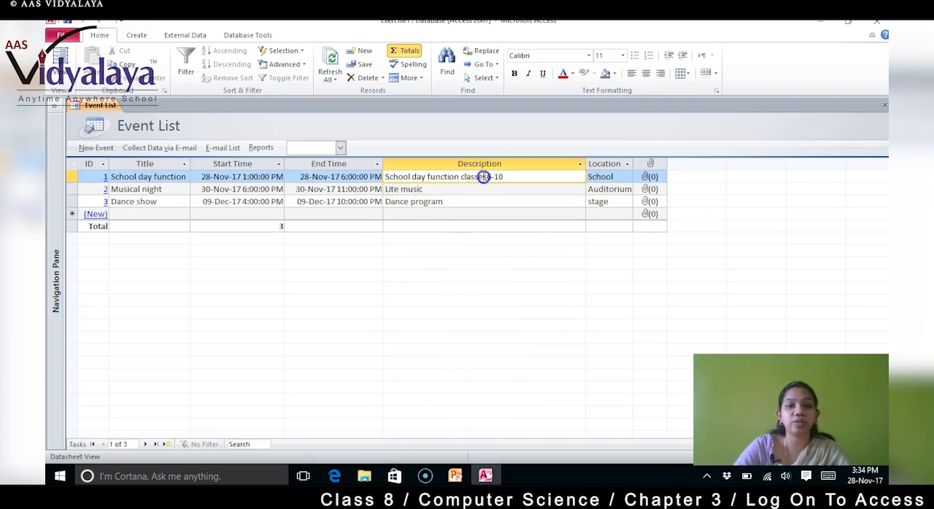
pyautogui.click(490, 164)
pyautogui.rightClick(491, 166)
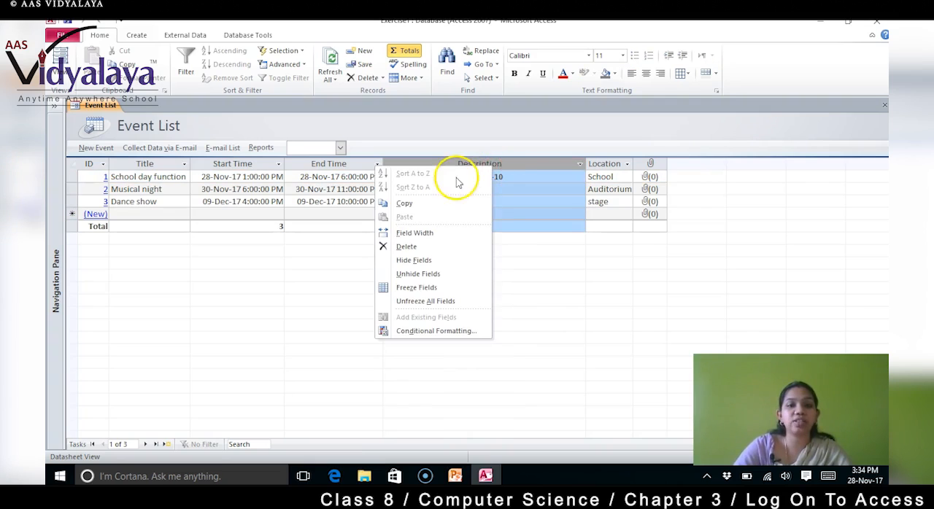
pyautogui.click(515, 162)
pyautogui.click(514, 175)
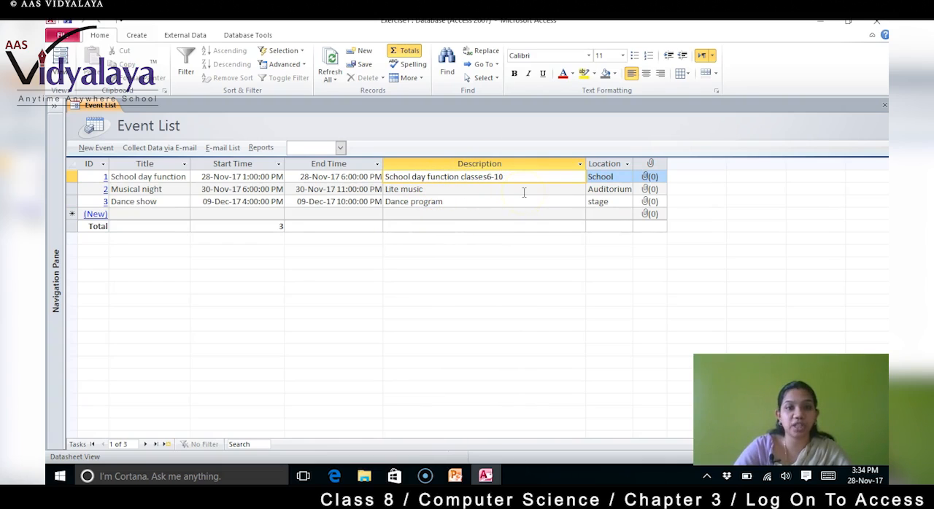
pyautogui.click(535, 163)
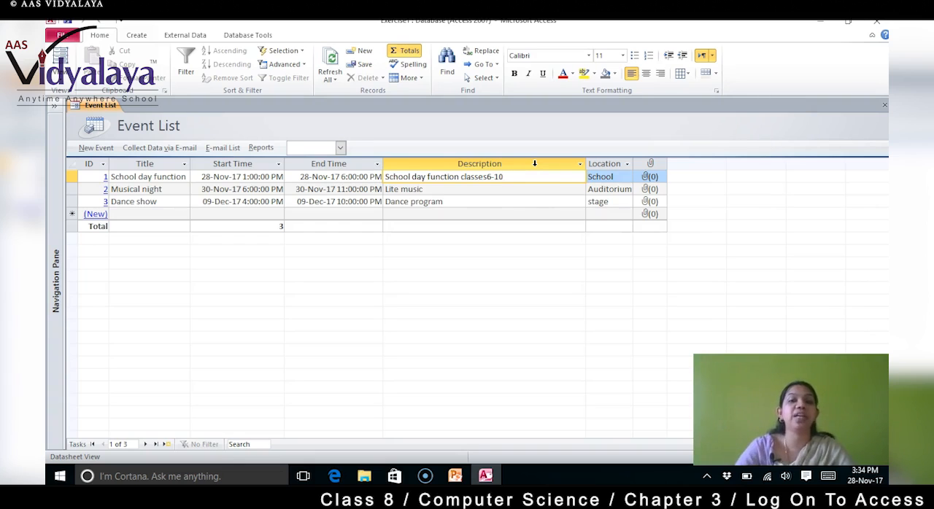
# Step: Sort the event list by the Location field in descending order, Z to A
pyautogui.click(605, 164)
pyautogui.rightClick(602, 166)
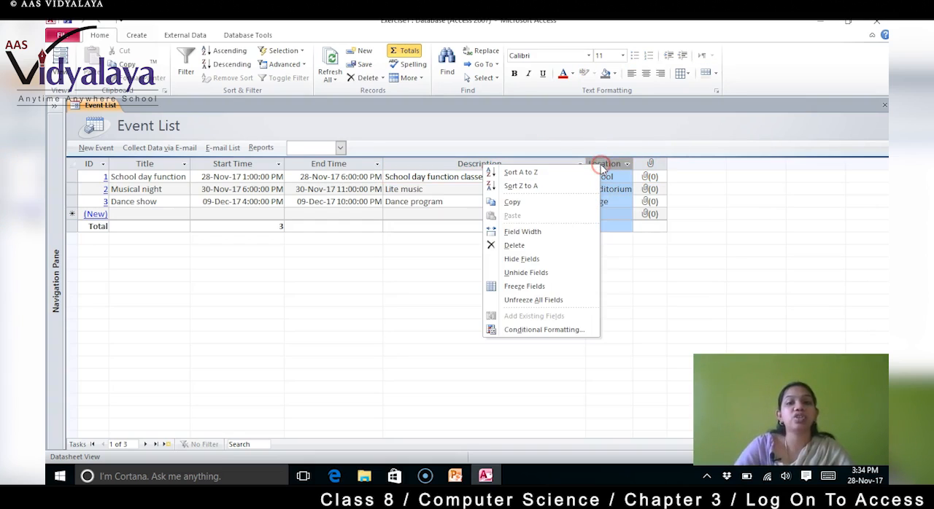
pyautogui.click(647, 302)
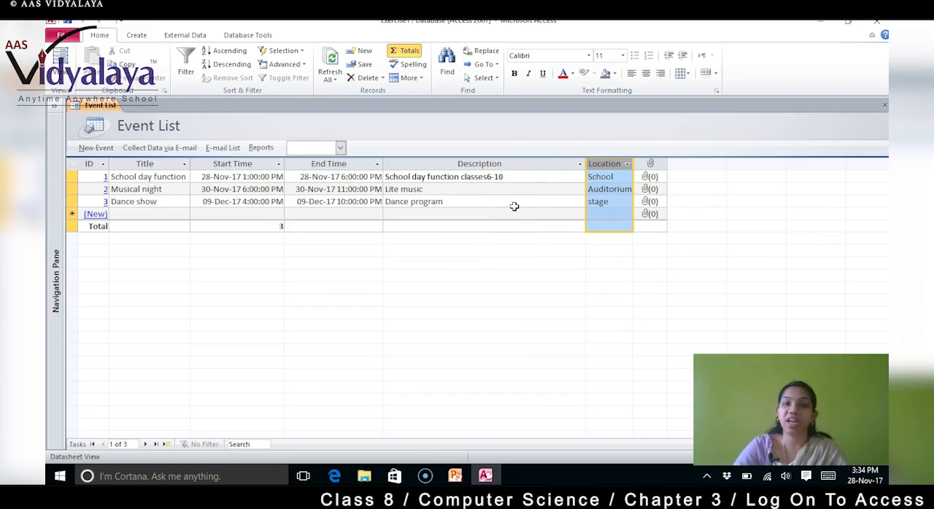
pyautogui.rightClick(610, 165)
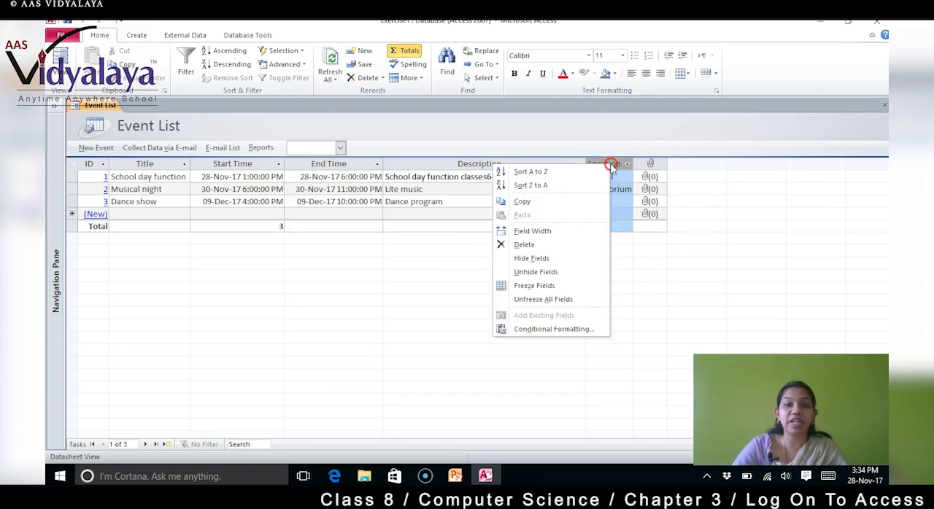
pyautogui.click(559, 186)
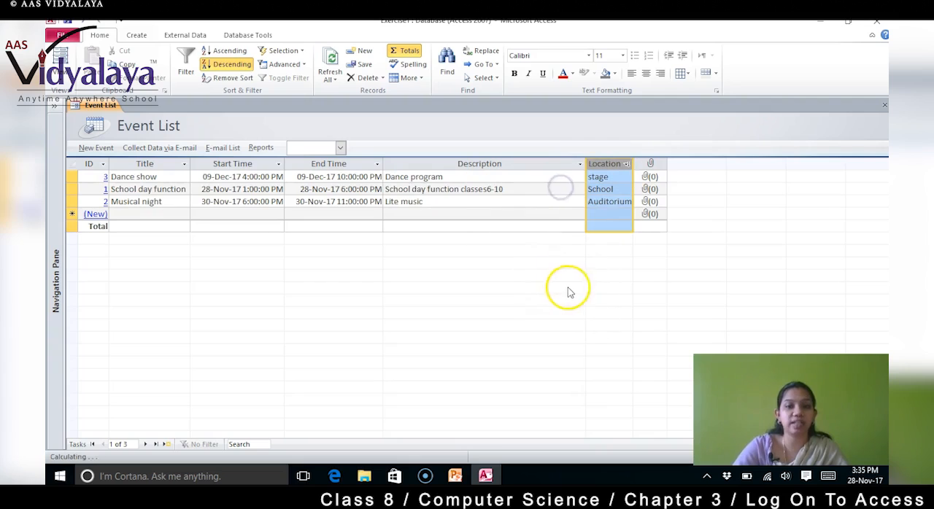